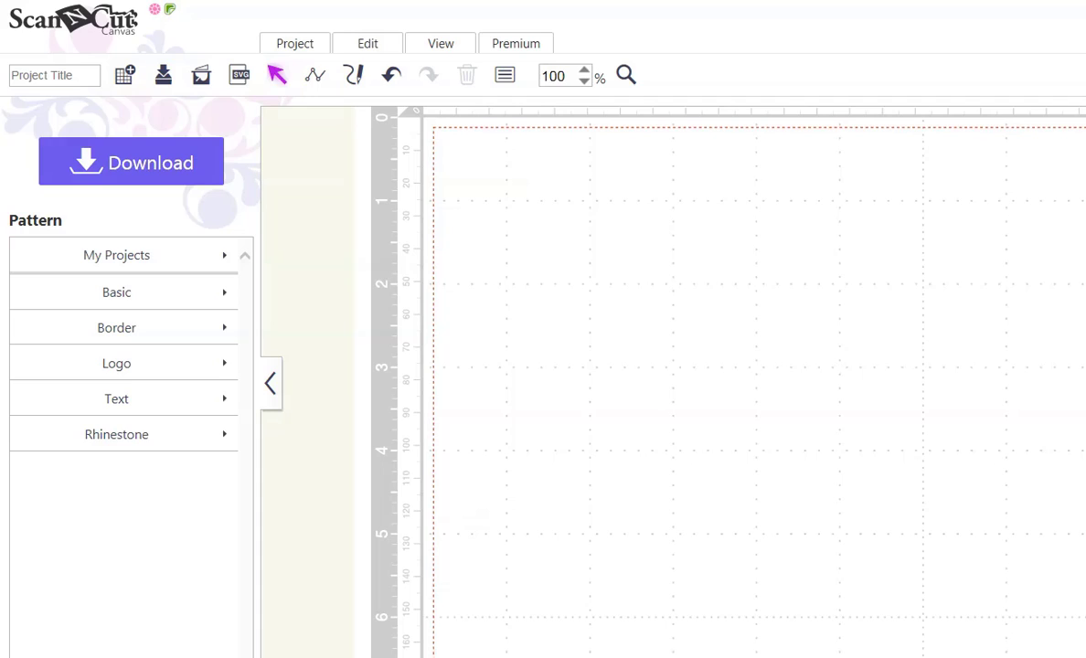
# - Open the Basic shape library under Pattern and scroll down to the star shapes
pyautogui.click(221, 301)
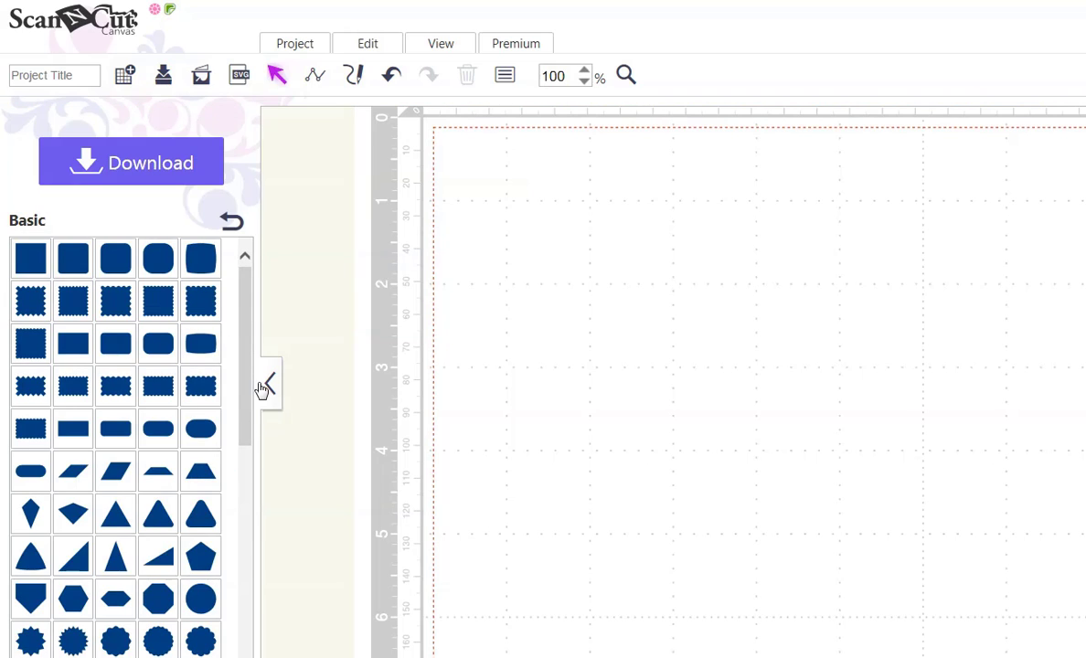
pyautogui.click(247, 601)
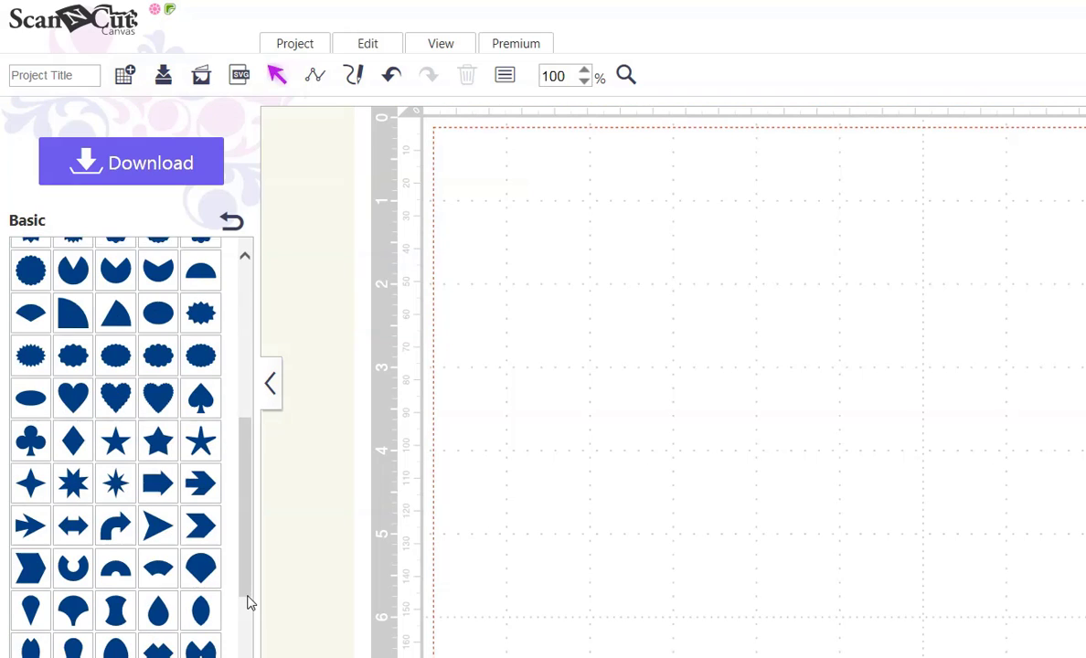
pyautogui.scroll(-2, 248, 588)
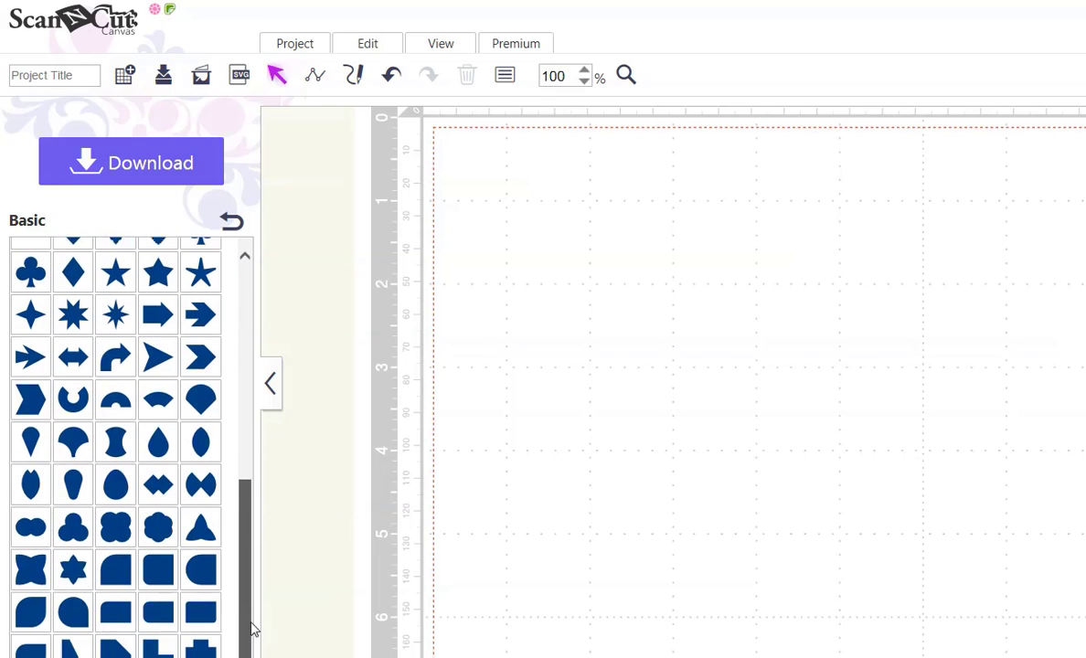
# - Place the six-point star outline on the canvas and bring up the Edit tools
pyautogui.click(71, 539)
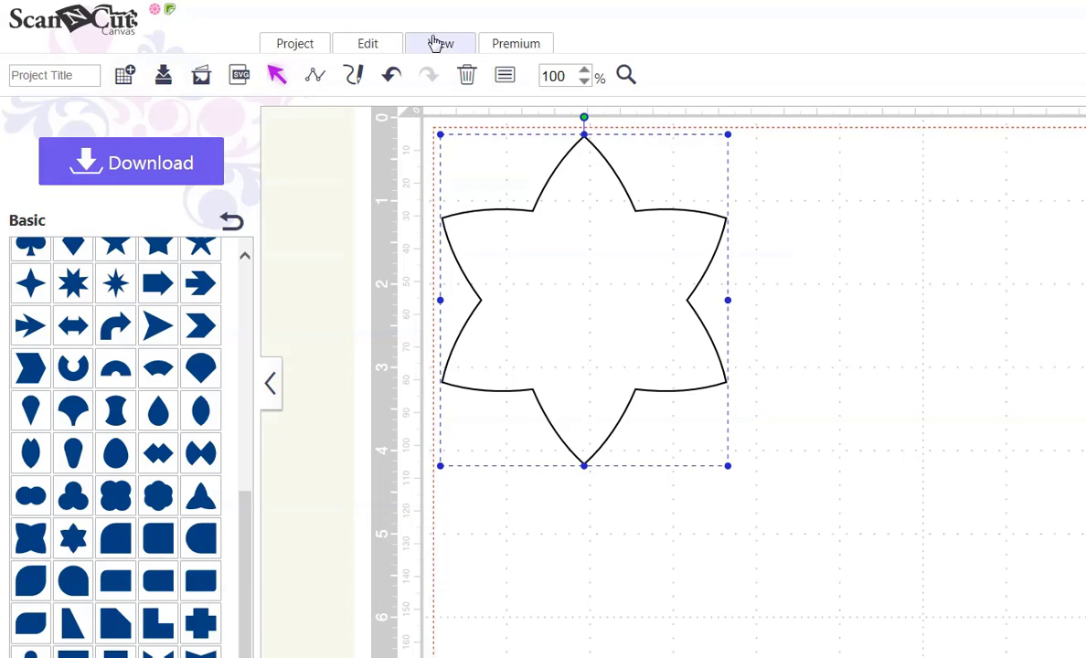
pyautogui.click(380, 51)
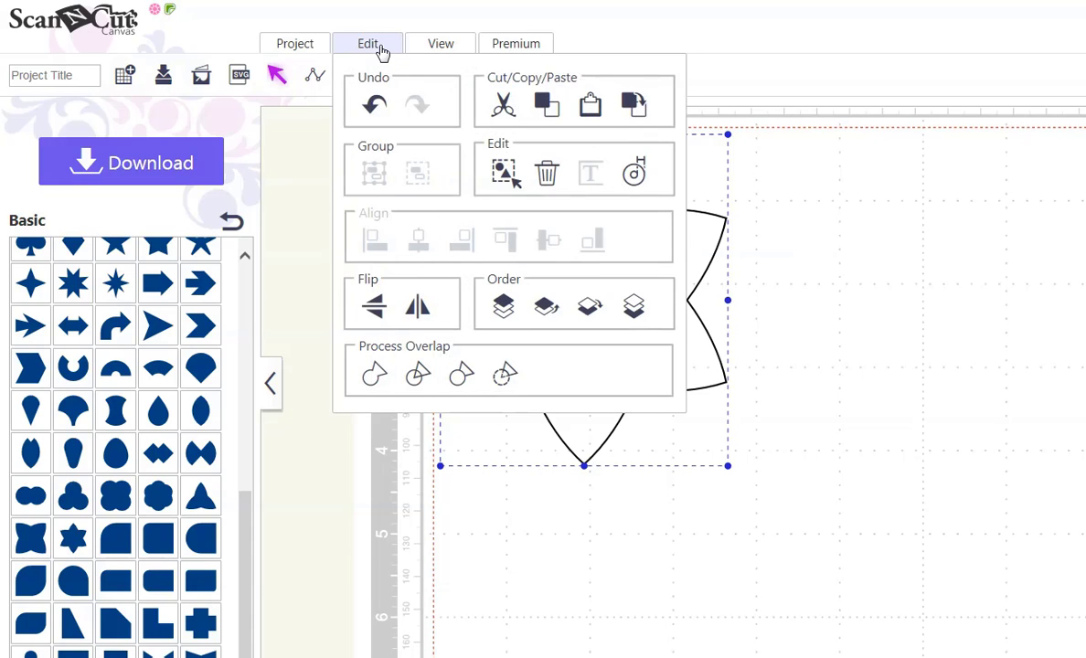
# - Add a 0.04-inch inward offset line inside the star, keeping the original outline
pyautogui.click(638, 174)
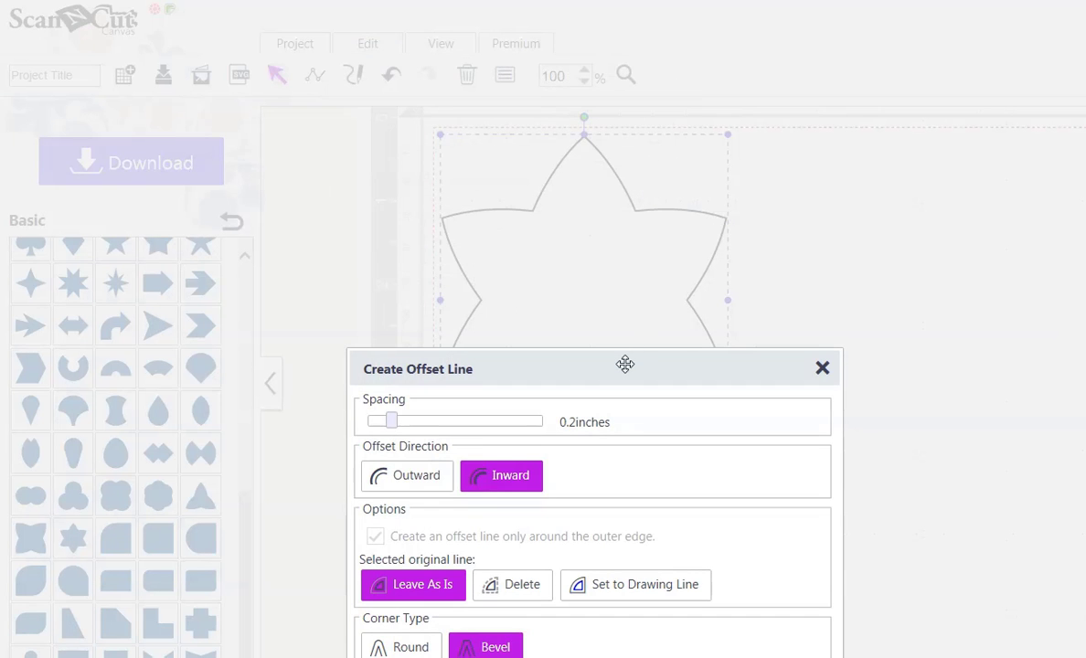
pyautogui.moveTo(625, 365); pyautogui.dragTo(1036, 138)
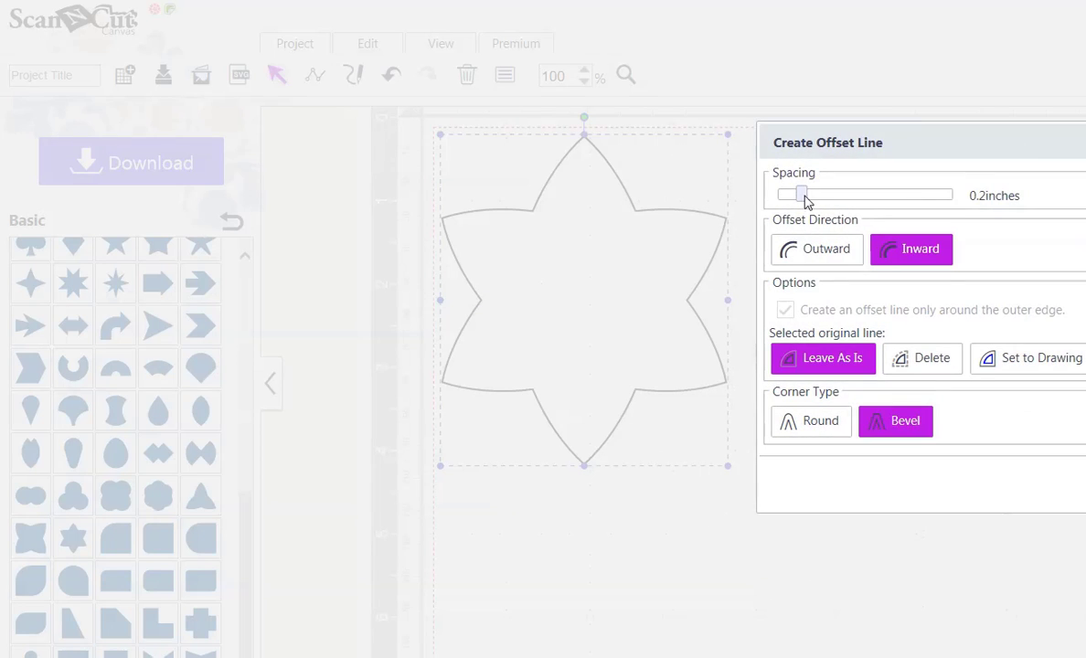
pyautogui.moveTo(807, 199); pyautogui.dragTo(779, 196)
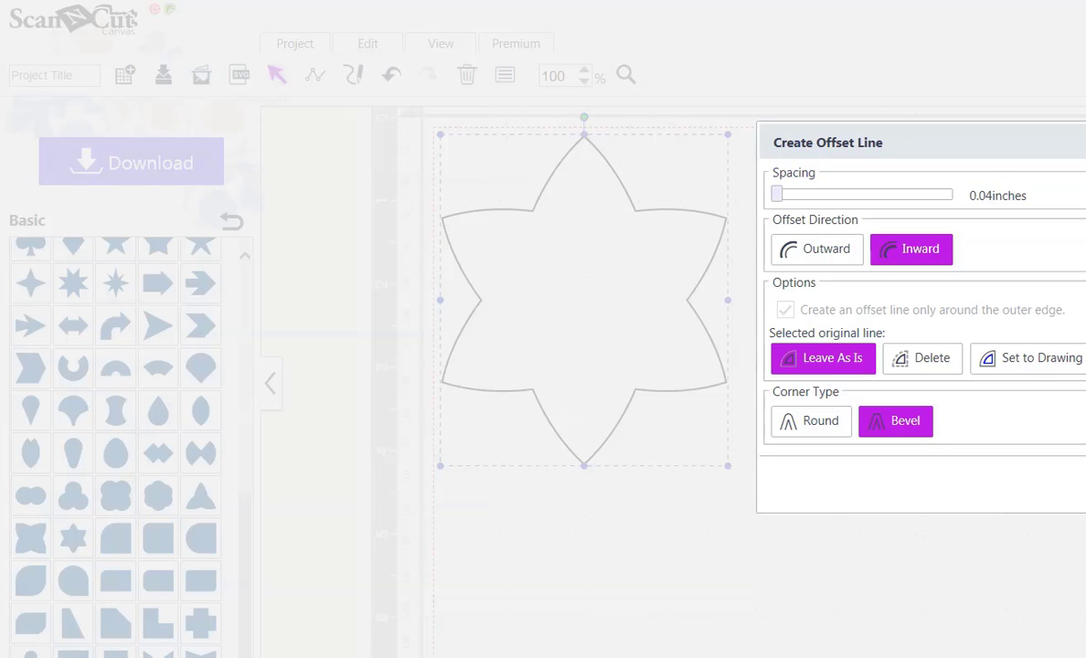
pyautogui.moveTo(1085, 147); pyautogui.dragTo(979, 141)
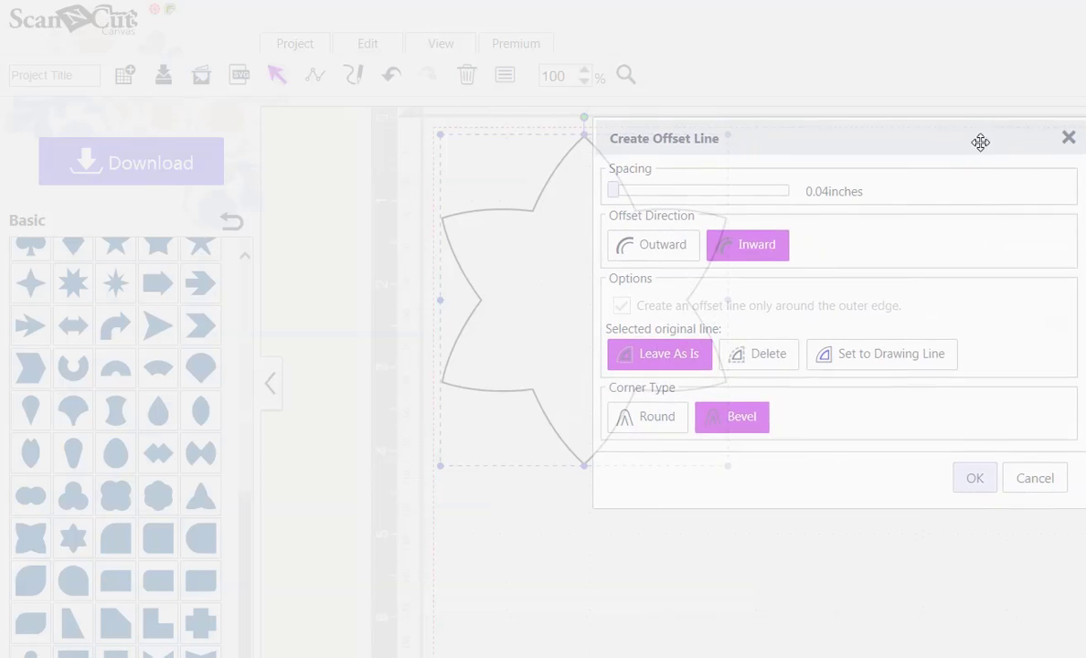
pyautogui.click(975, 478)
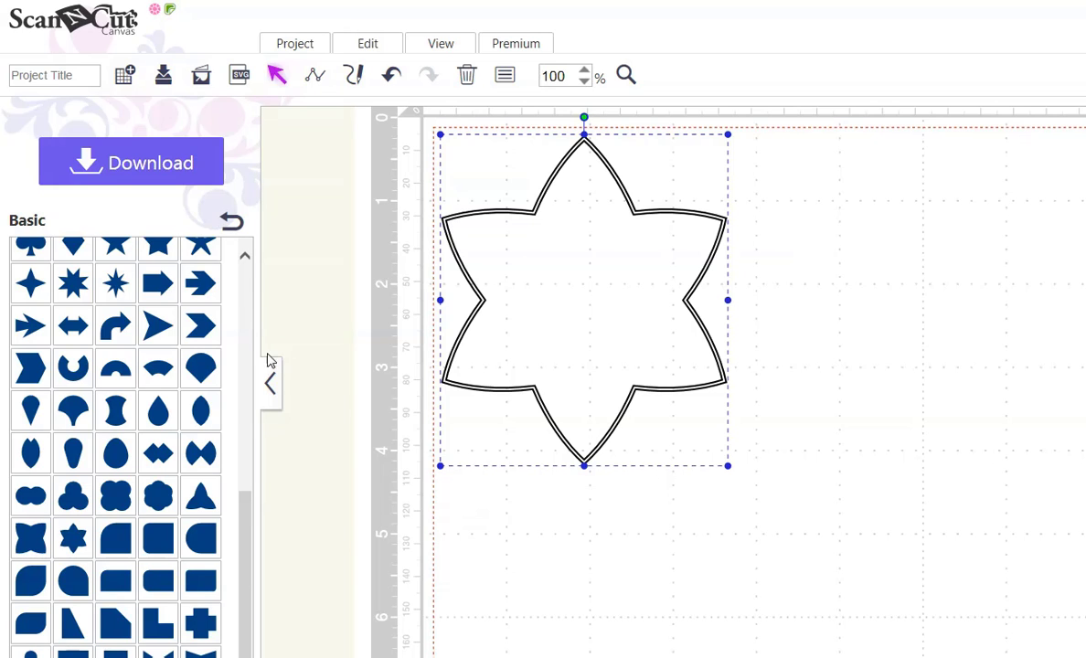
# - Add a rectangle, shrink it to a tiny box, and rotate it 90° above the star's upper-right arm
pyautogui.moveTo(236, 498); pyautogui.dragTo(254, 265)
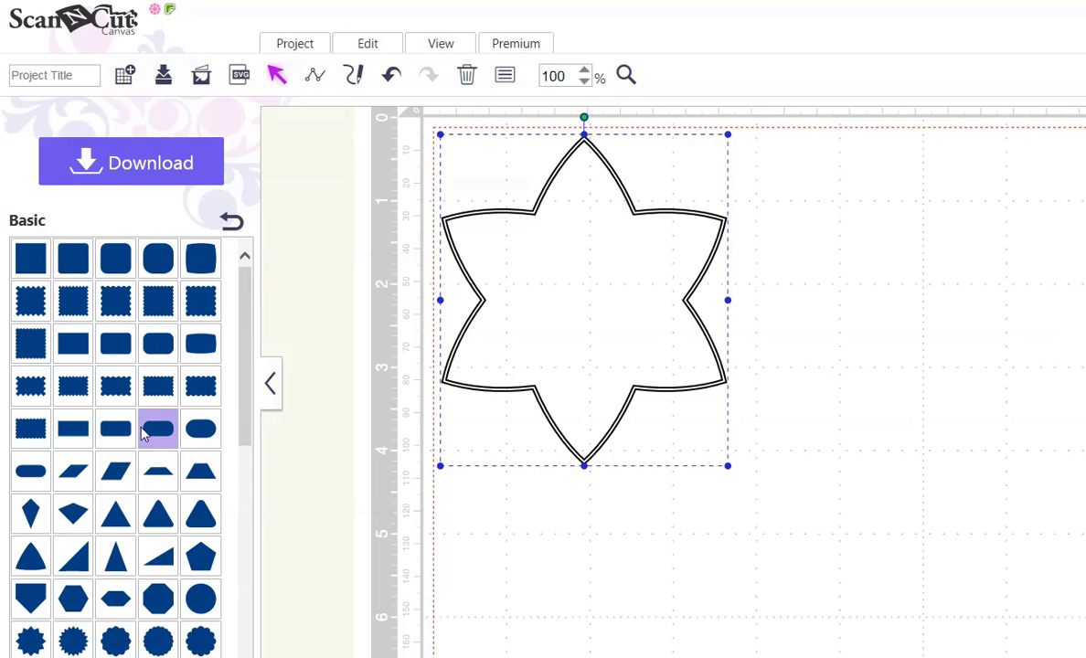
pyautogui.click(79, 433)
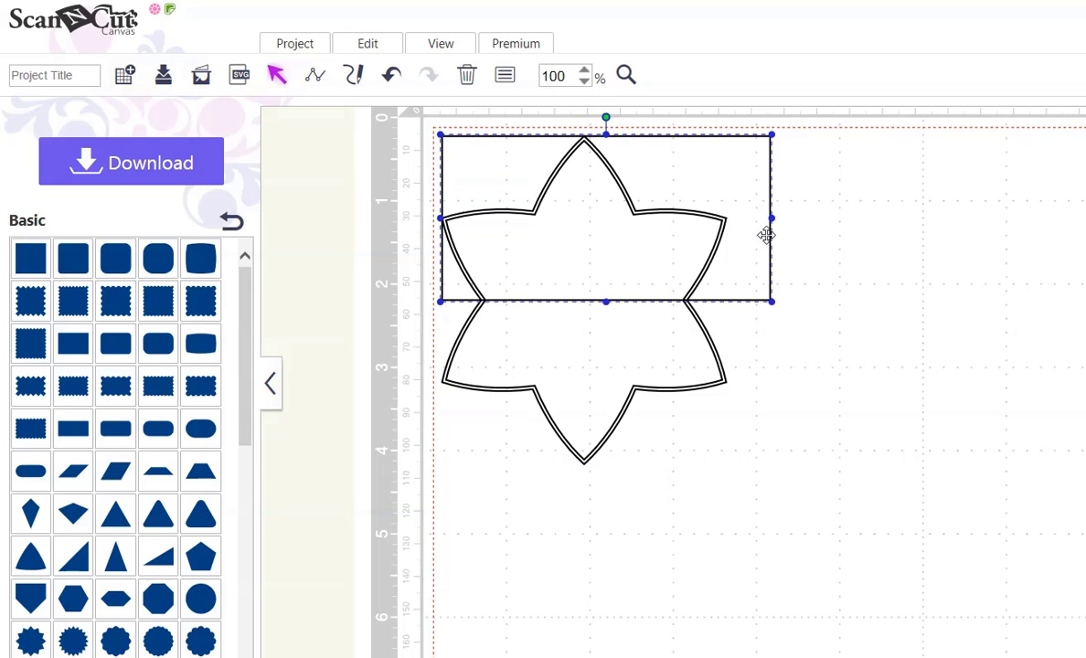
pyautogui.moveTo(772, 303); pyautogui.dragTo(457, 160)
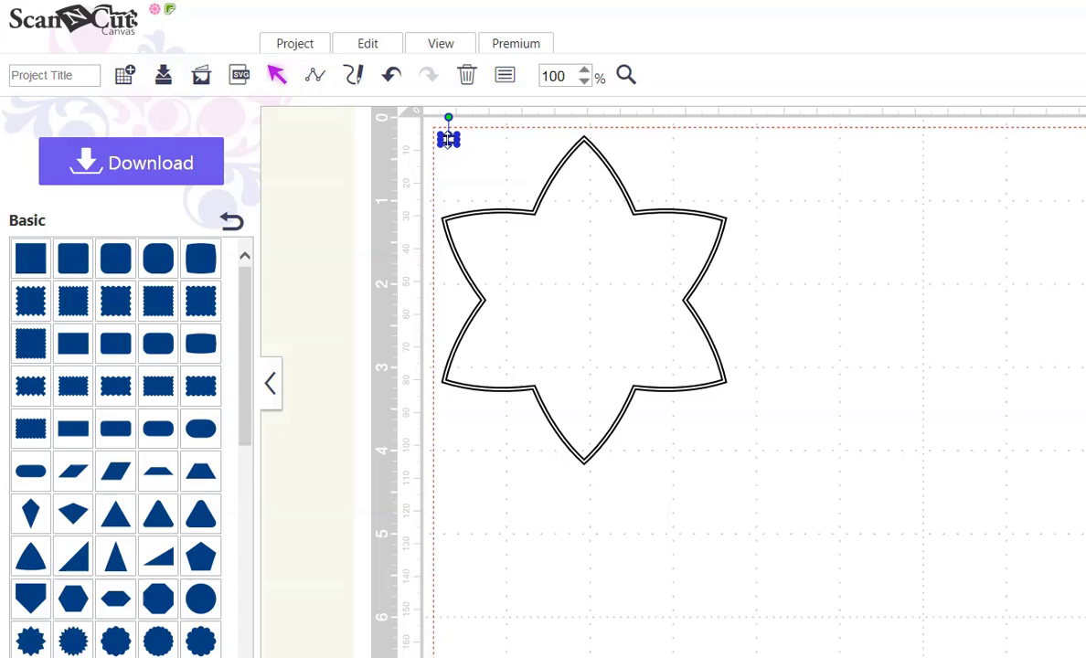
pyautogui.moveTo(448, 139); pyautogui.dragTo(691, 185)
pyautogui.moveTo(694, 166); pyautogui.dragTo(728, 202)
# - Bring the tiny rectangle to the front and lay it across the star's upper-right outline
pyautogui.click(378, 50)
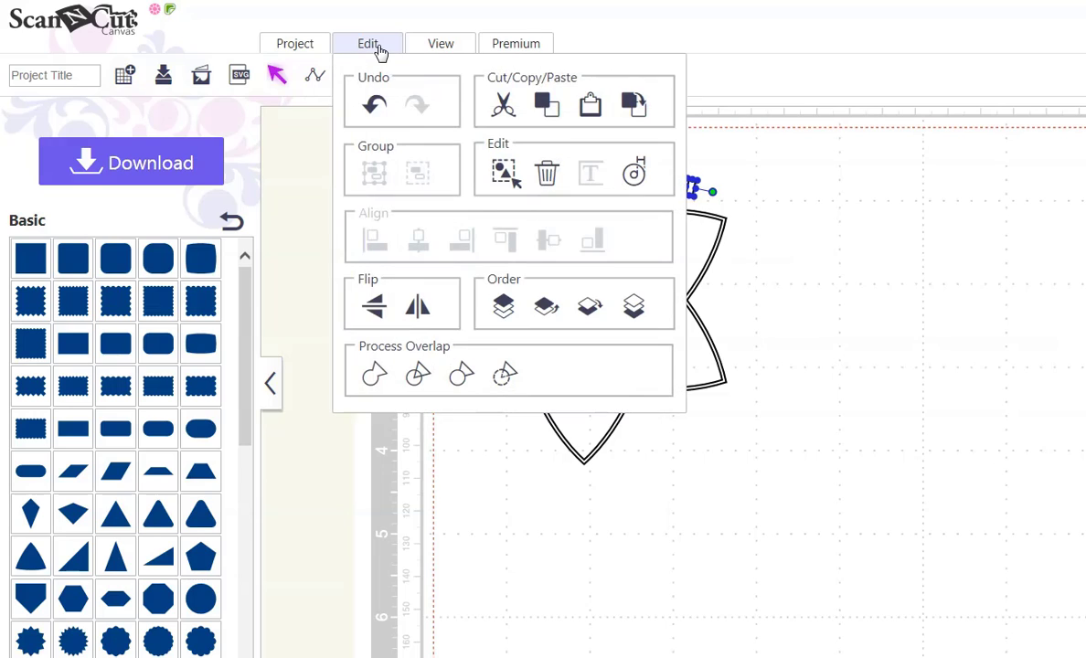
pyautogui.click(503, 306)
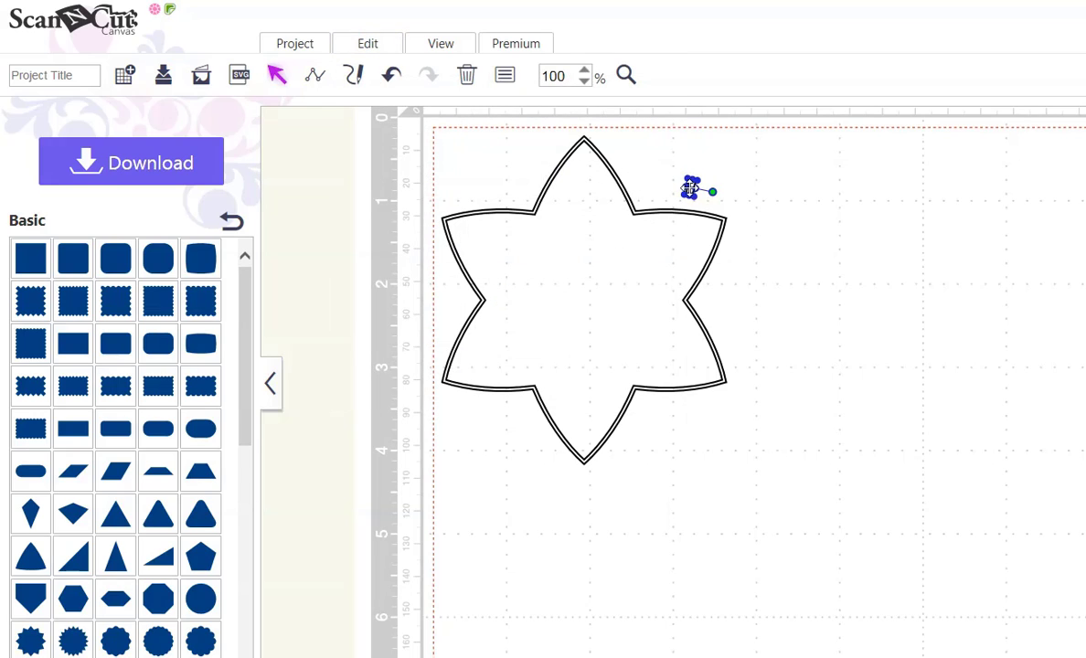
pyautogui.moveTo(693, 186); pyautogui.dragTo(695, 212)
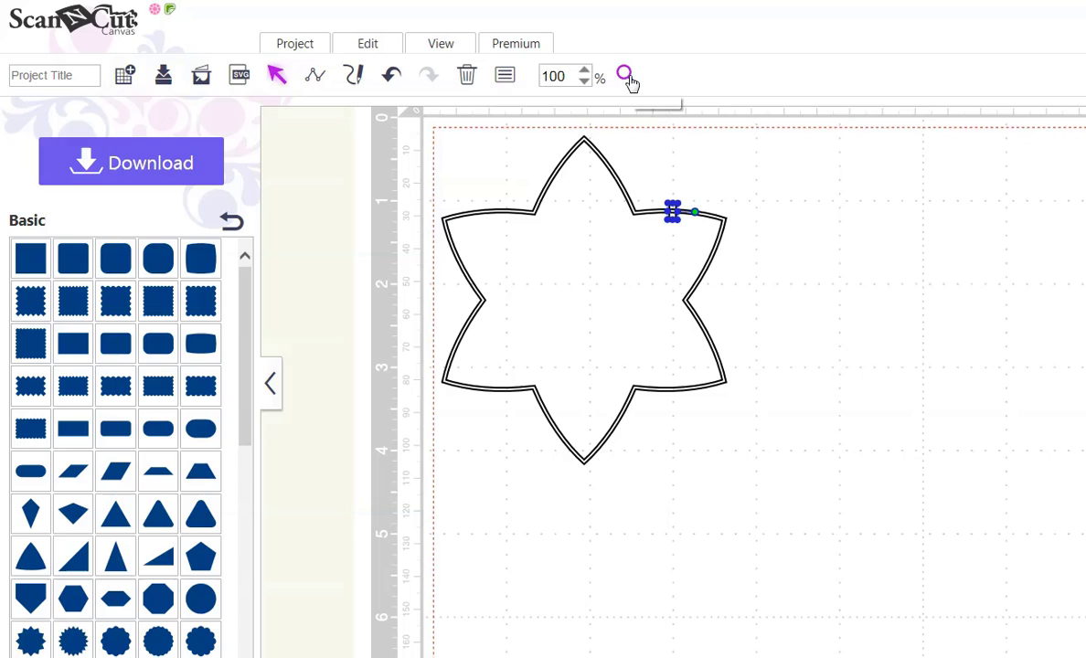
# - Zoom to 200% around the tiny rectangle, then select it together with the star
pyautogui.click(625, 75)
pyautogui.click(657, 212)
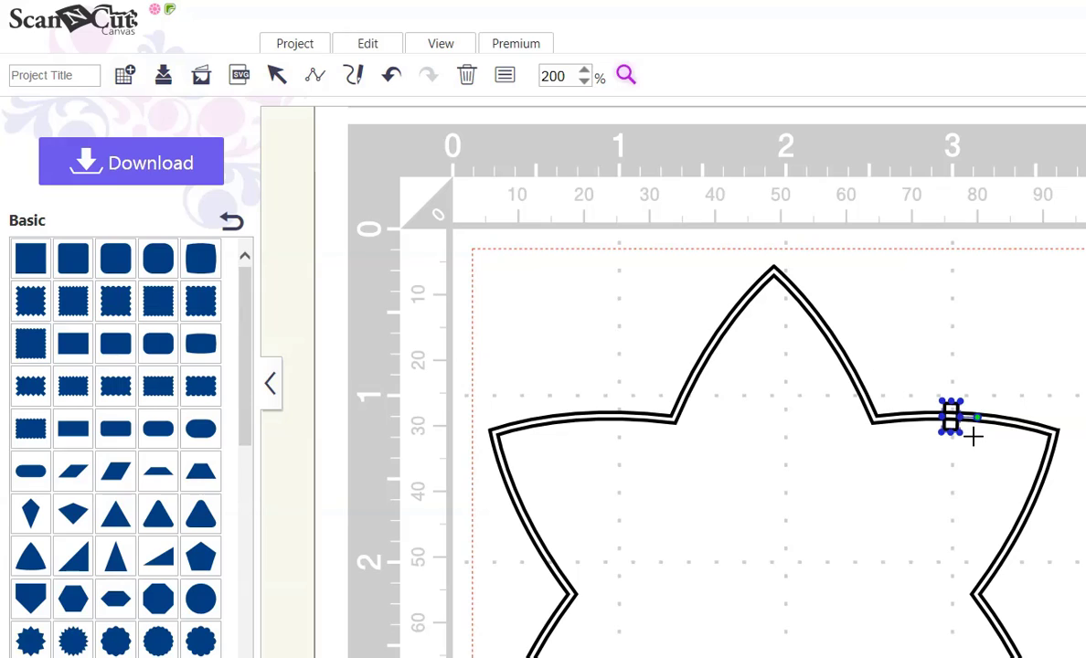
pyautogui.click(276, 75)
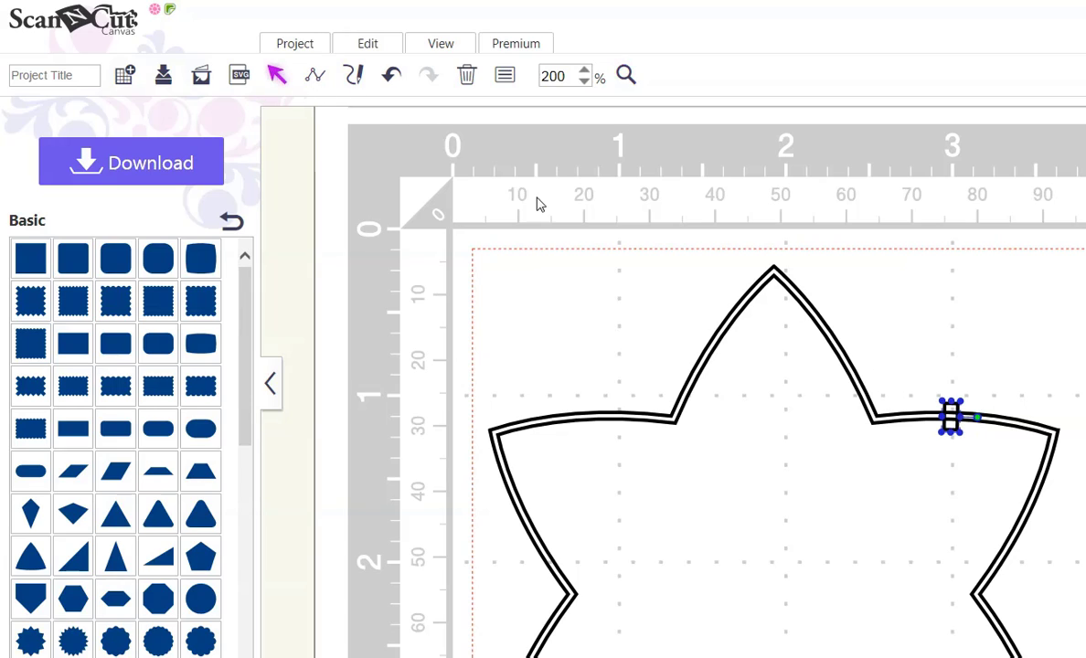
pyautogui.click(861, 387)
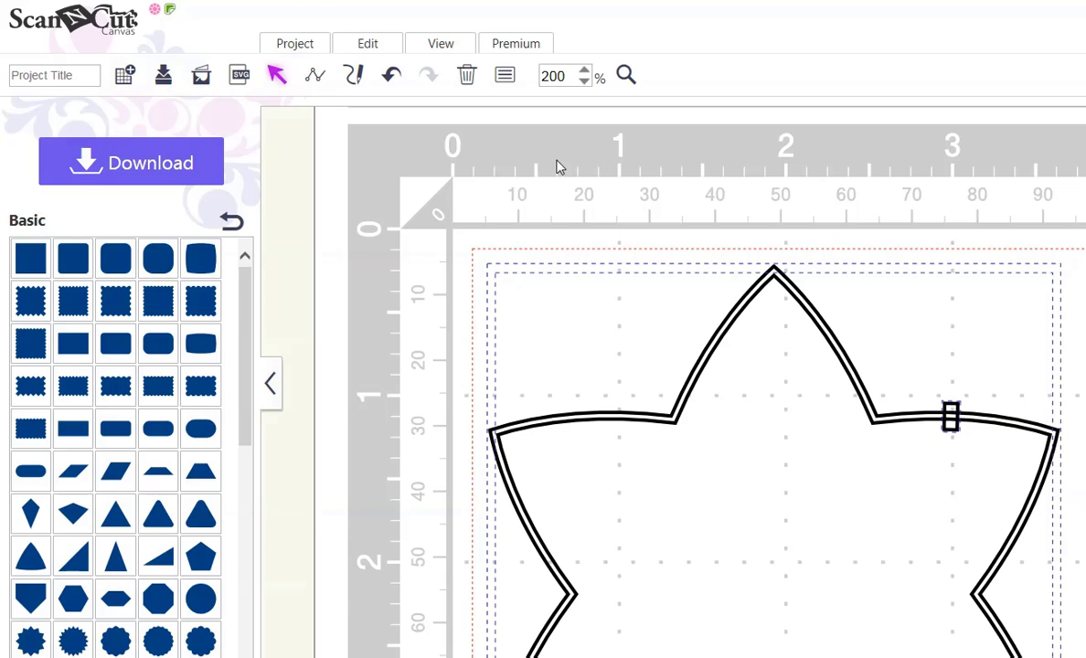
# - Subtract the rectangle from the star with Process Overlap, cutting a gap through both lines
pyautogui.click(365, 42)
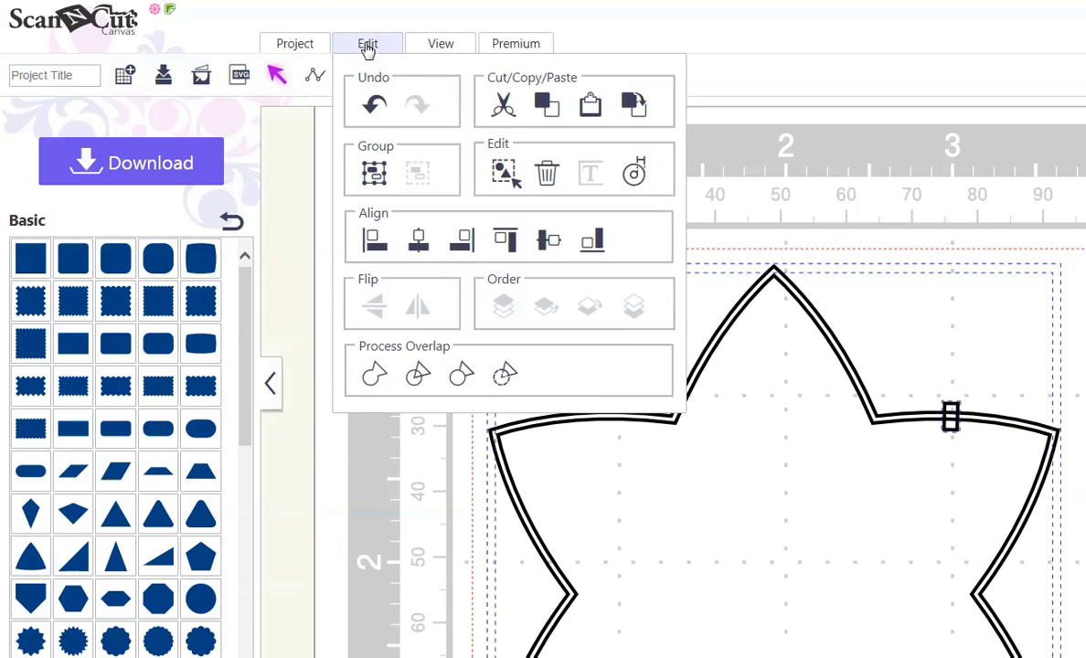
pyautogui.click(504, 374)
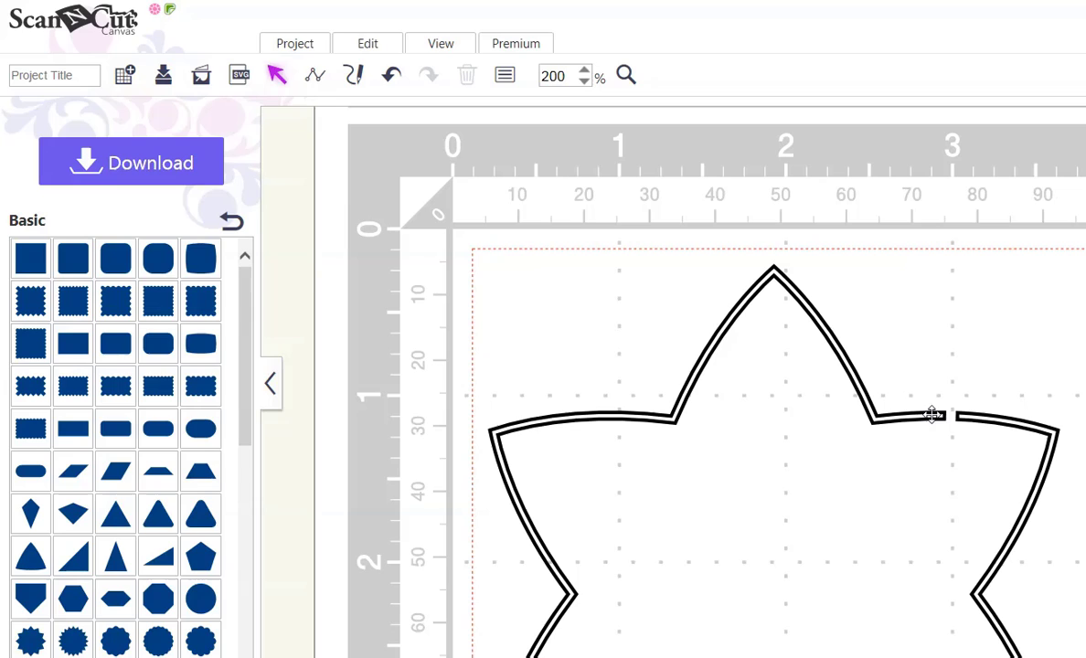
# - Paste a second tiny rectangle, tilt it, bring it to front, and lay it across the top point's right slope
pyautogui.rightClick(929, 329)
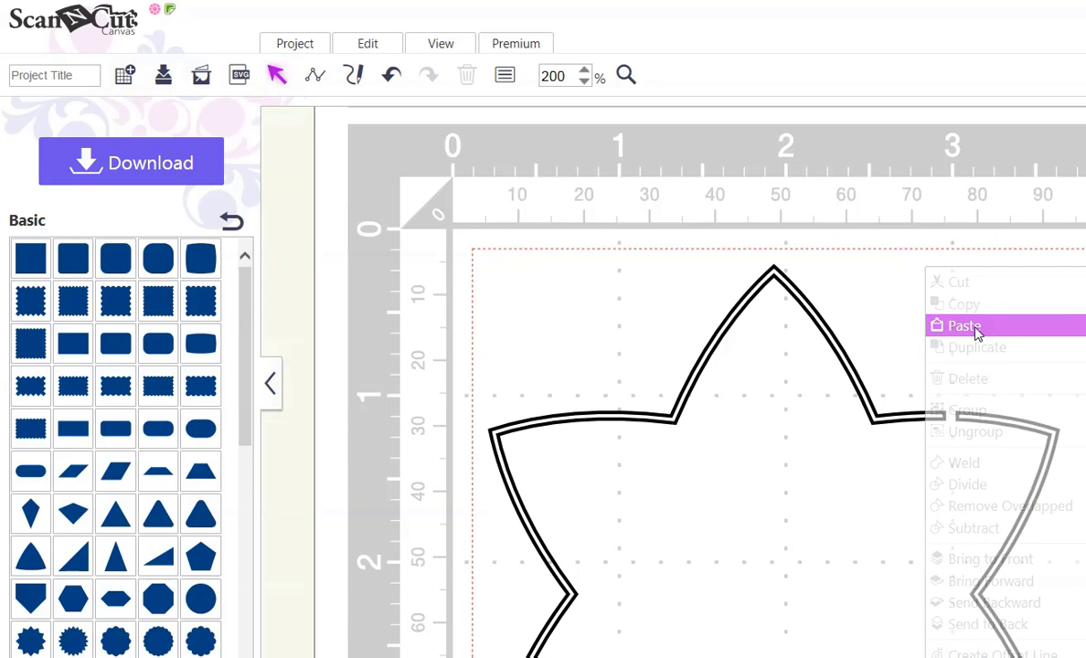
pyautogui.click(946, 327)
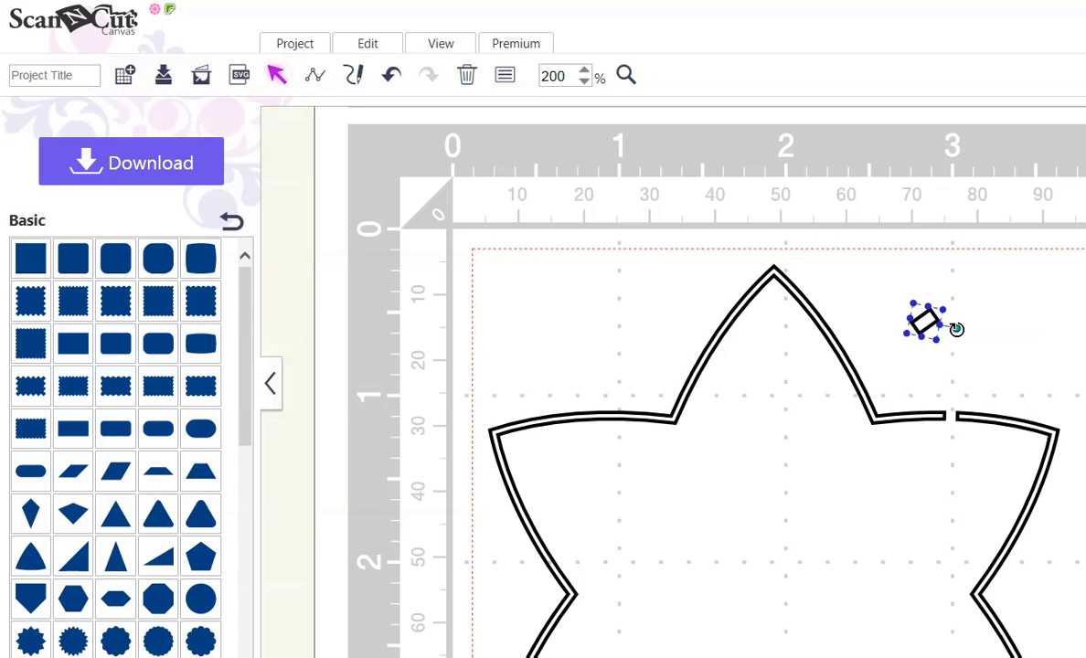
pyautogui.moveTo(956, 329)
pyautogui.mouseDown()
pyautogui.moveTo(953, 311)
pyautogui.moveTo(956, 329)
pyautogui.mouseUp()
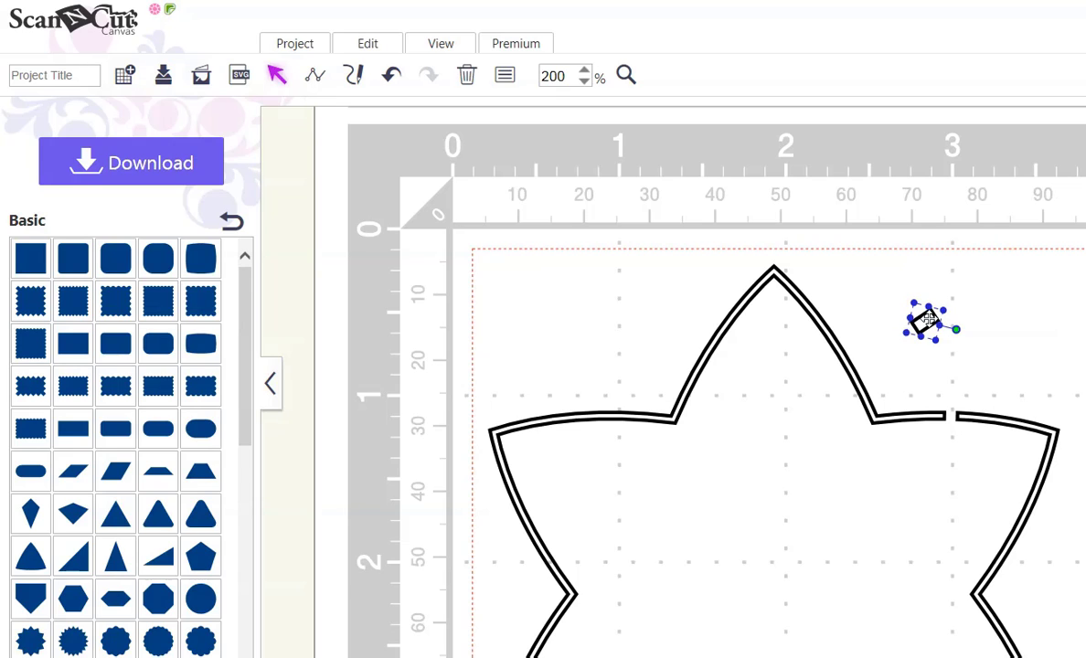
pyautogui.click(365, 55)
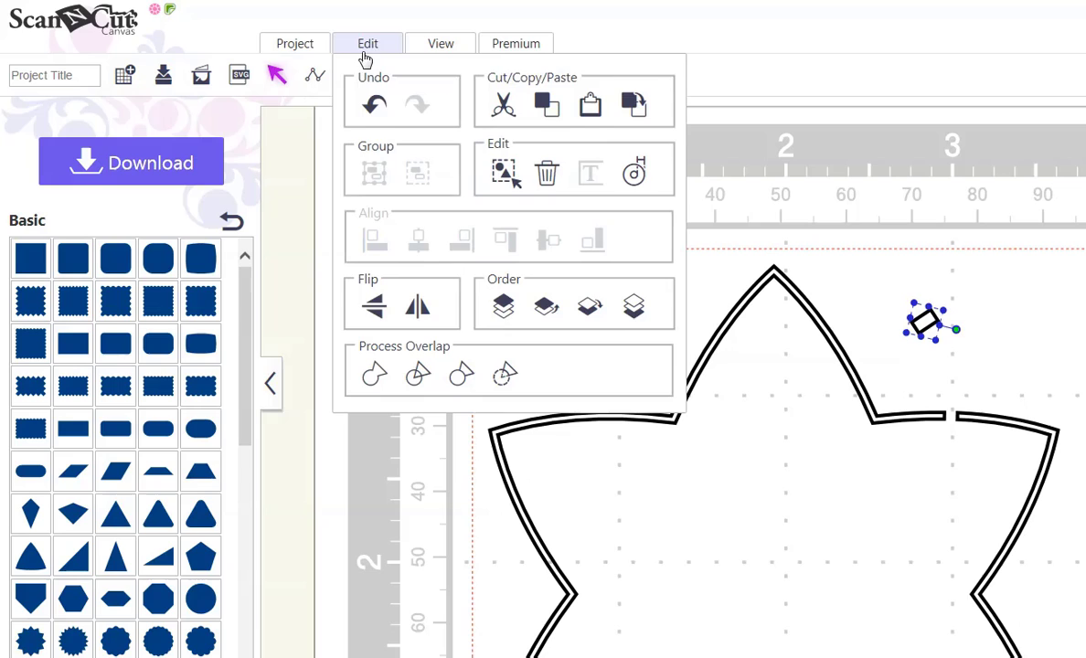
pyautogui.click(502, 307)
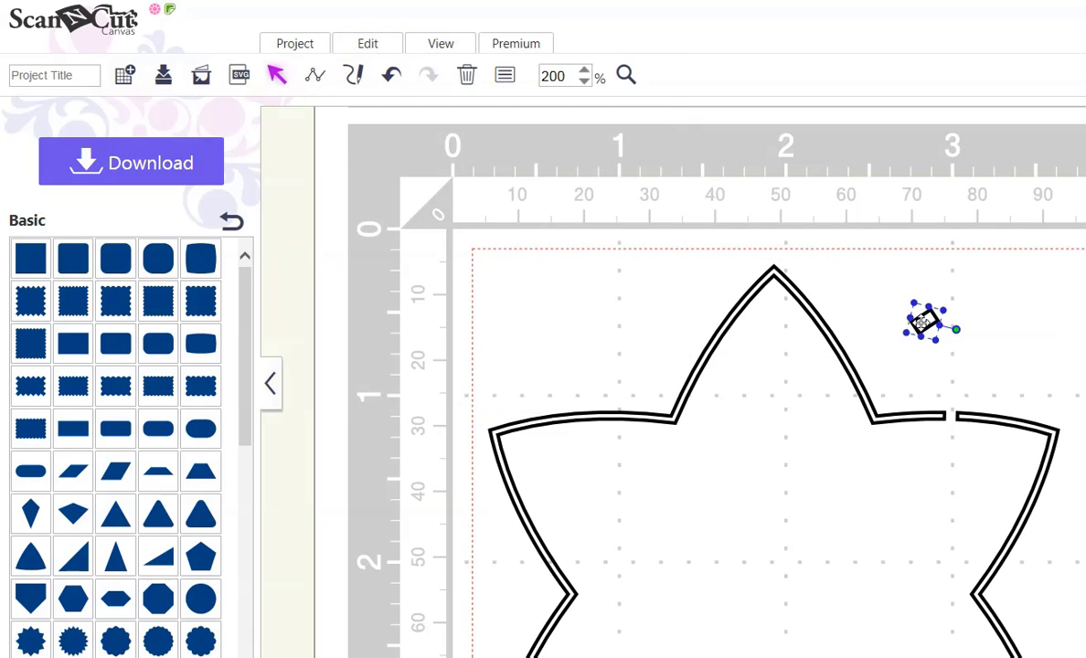
pyautogui.moveTo(926, 322); pyautogui.dragTo(823, 337)
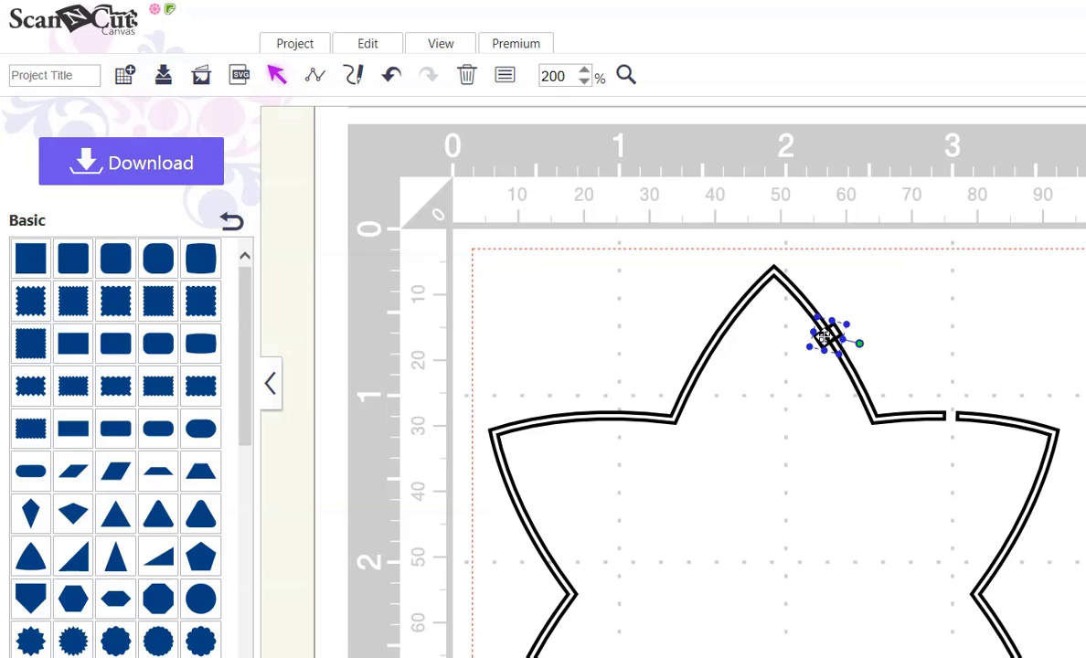
# - Select the star with the second rectangle and subtract it to cut a second gap
pyautogui.keyDown('shift'); pyautogui.click(716, 339); pyautogui.keyUp('shift')
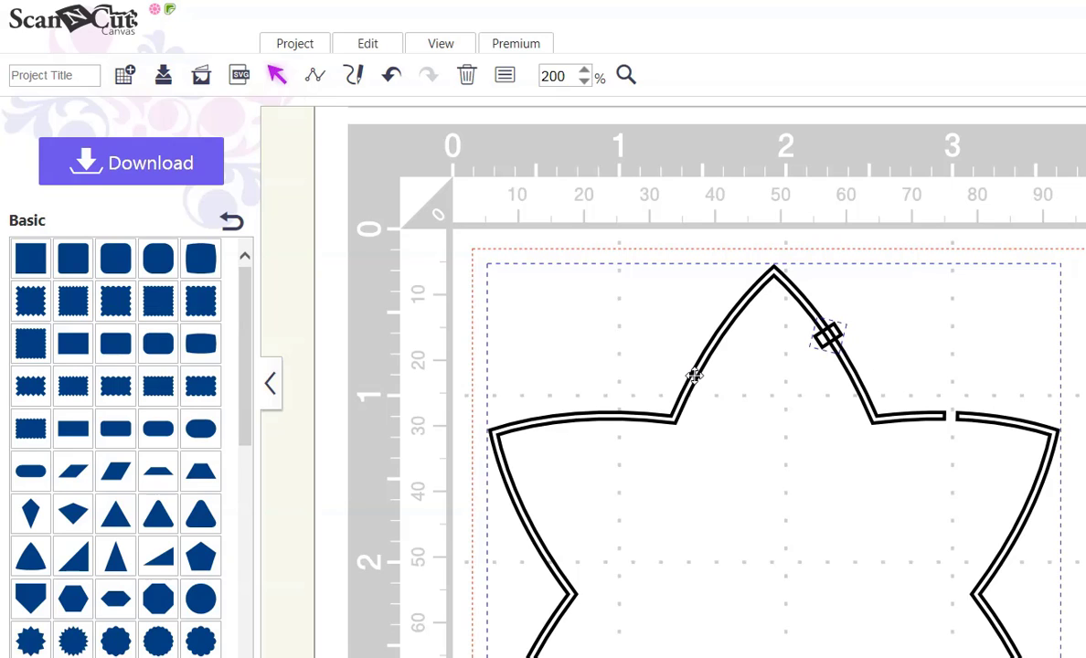
pyautogui.click(371, 47)
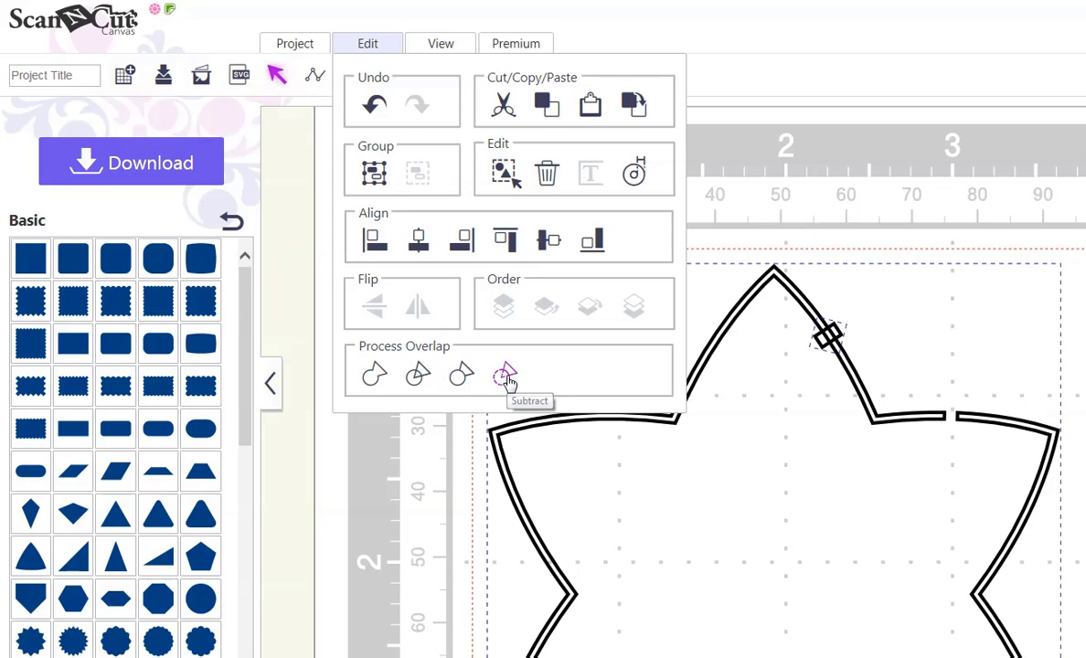
pyautogui.click(507, 376)
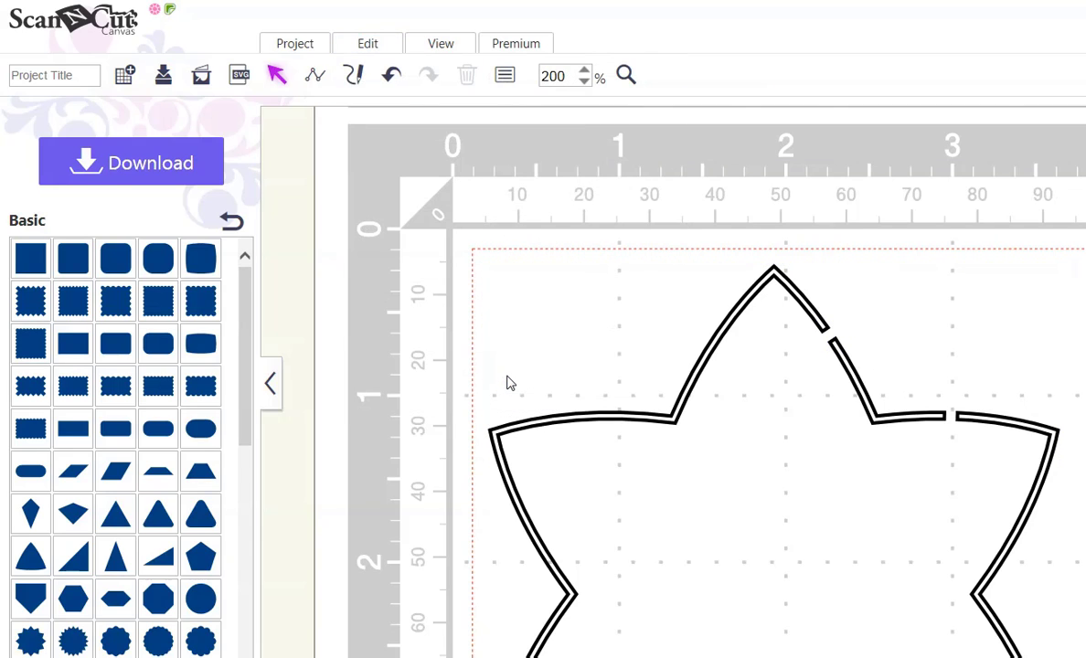
# - Paste two more tiny rectangles and position them across the top point's left slope and upper-left arm
pyautogui.rightClick(915, 274)
pyautogui.click(923, 322)
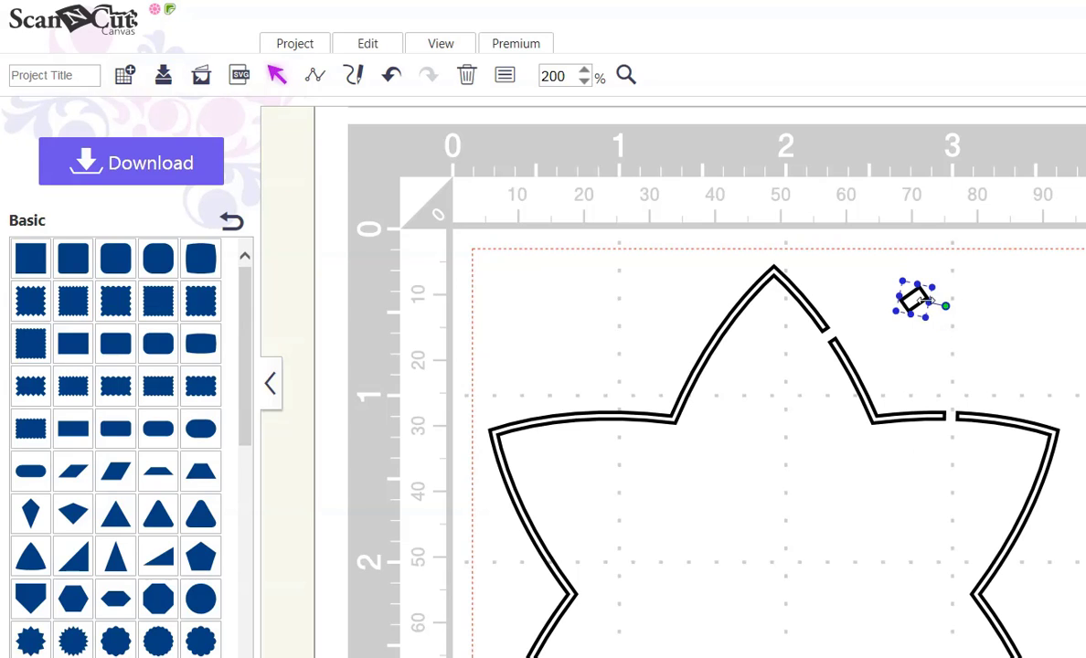
pyautogui.moveTo(924, 302); pyautogui.dragTo(637, 289)
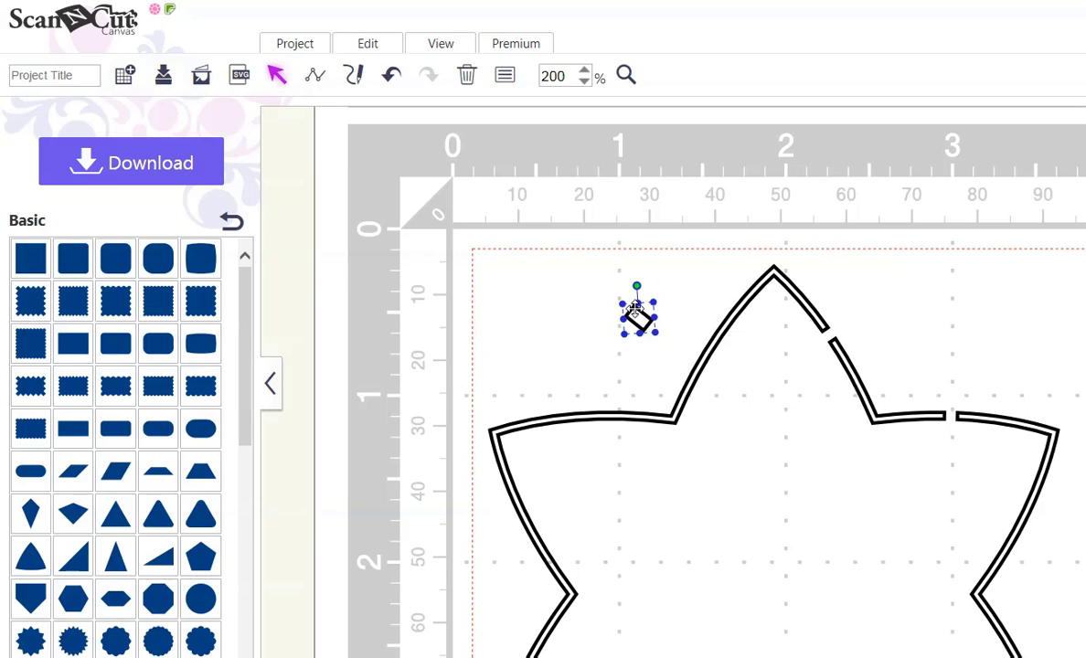
pyautogui.moveTo(635, 313); pyautogui.dragTo(710, 337)
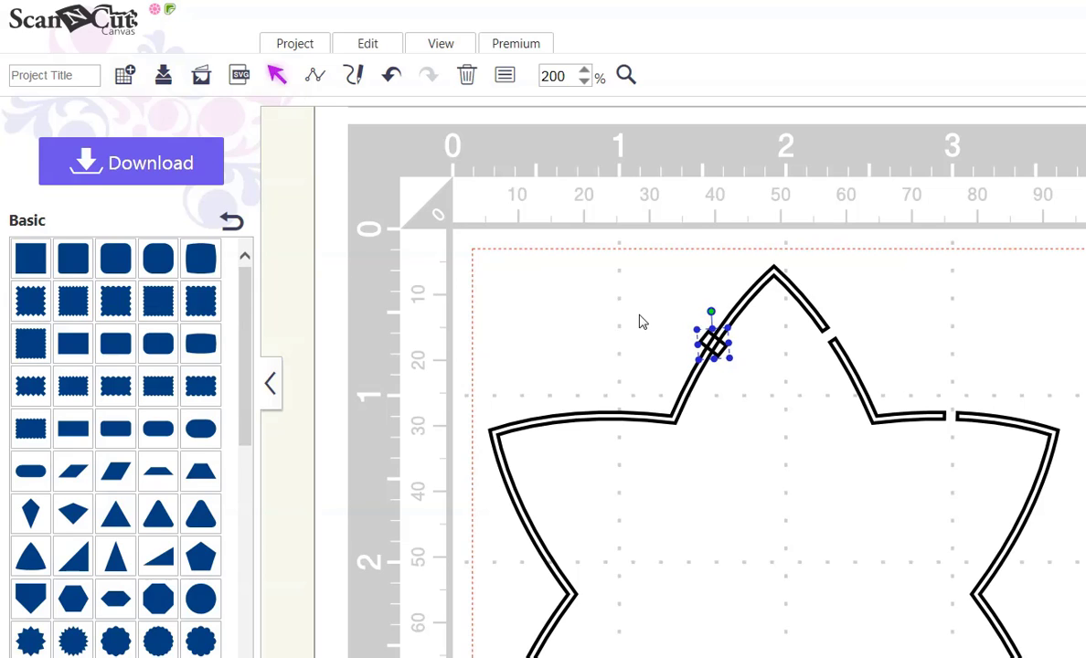
pyautogui.rightClick(643, 319)
pyautogui.click(678, 331)
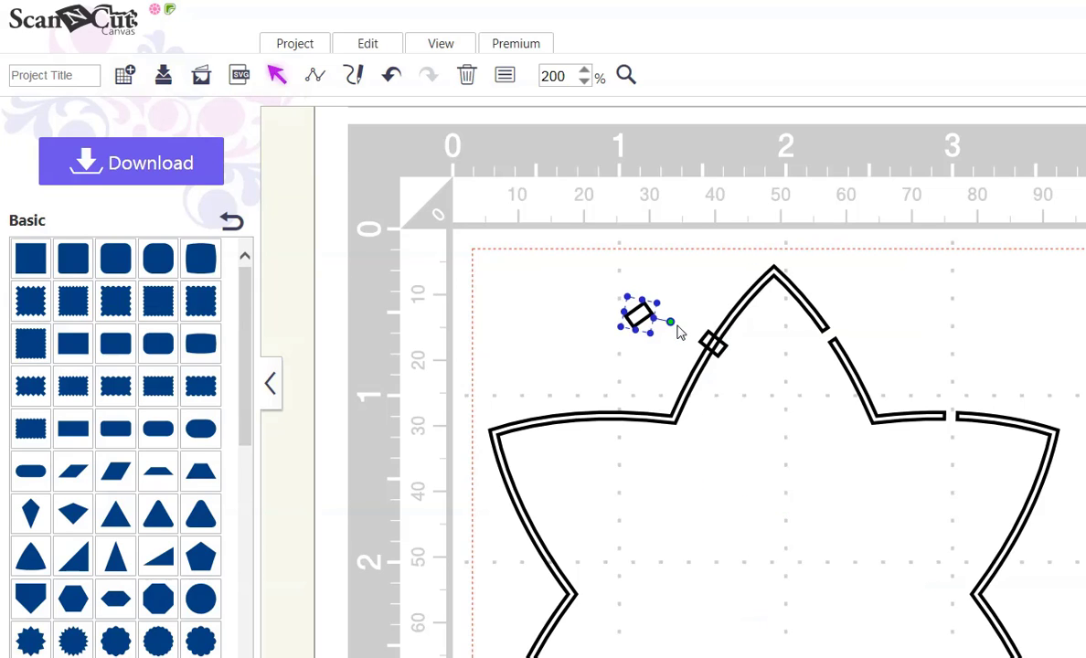
pyautogui.moveTo(671, 321); pyautogui.dragTo(604, 395)
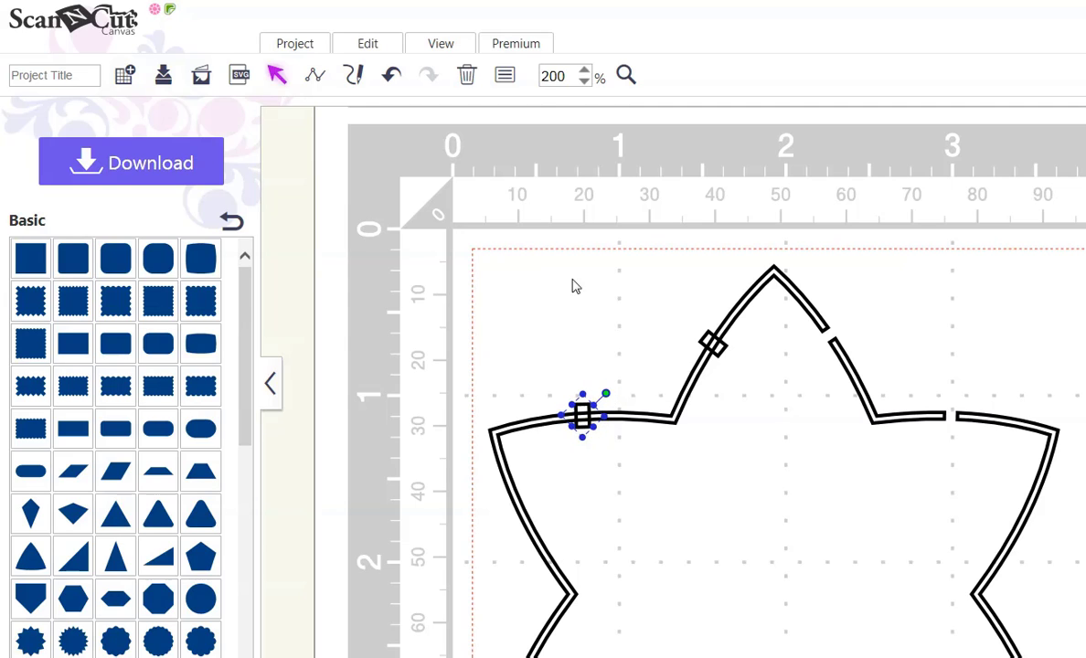
# - Bring both small rectangles in front of the star via Edit > Order
pyautogui.click(383, 50)
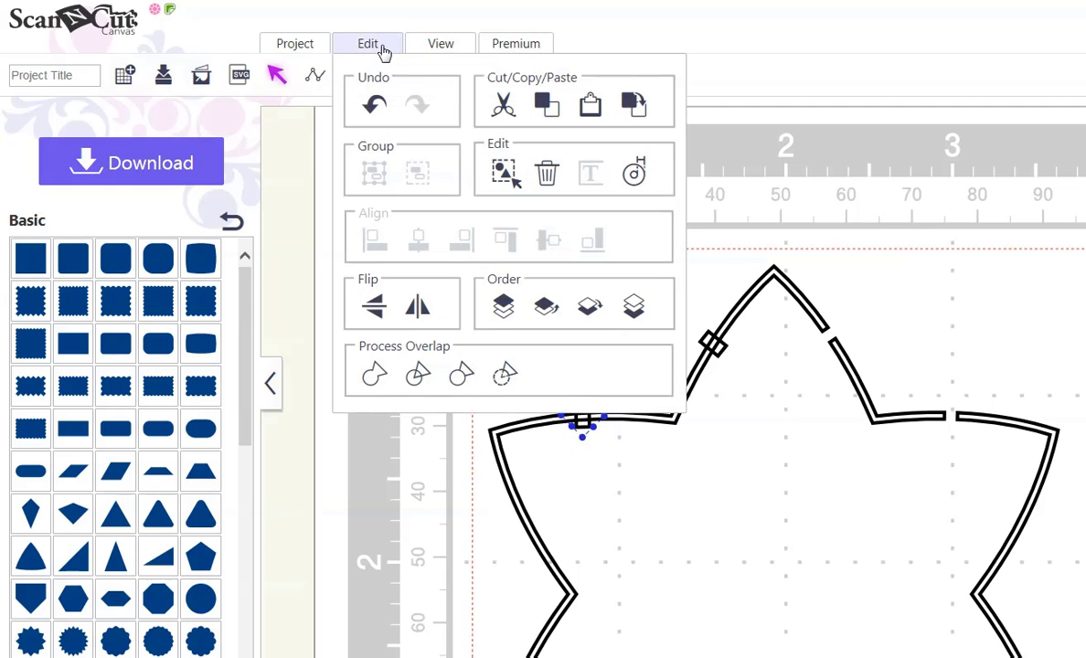
pyautogui.click(504, 306)
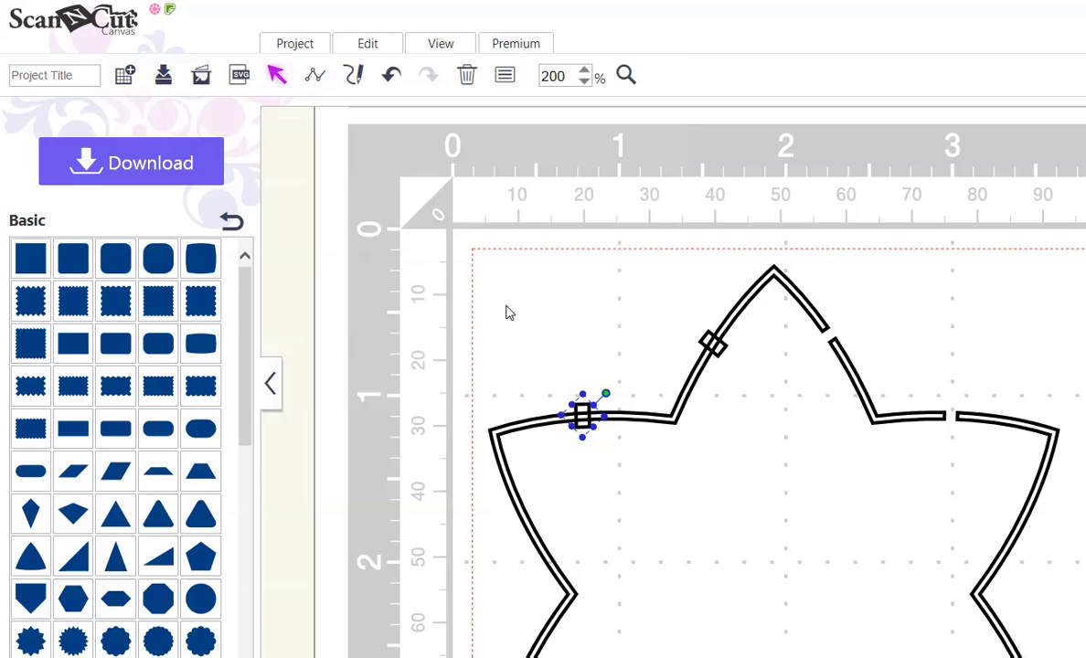
pyautogui.click(711, 340)
pyautogui.click(381, 44)
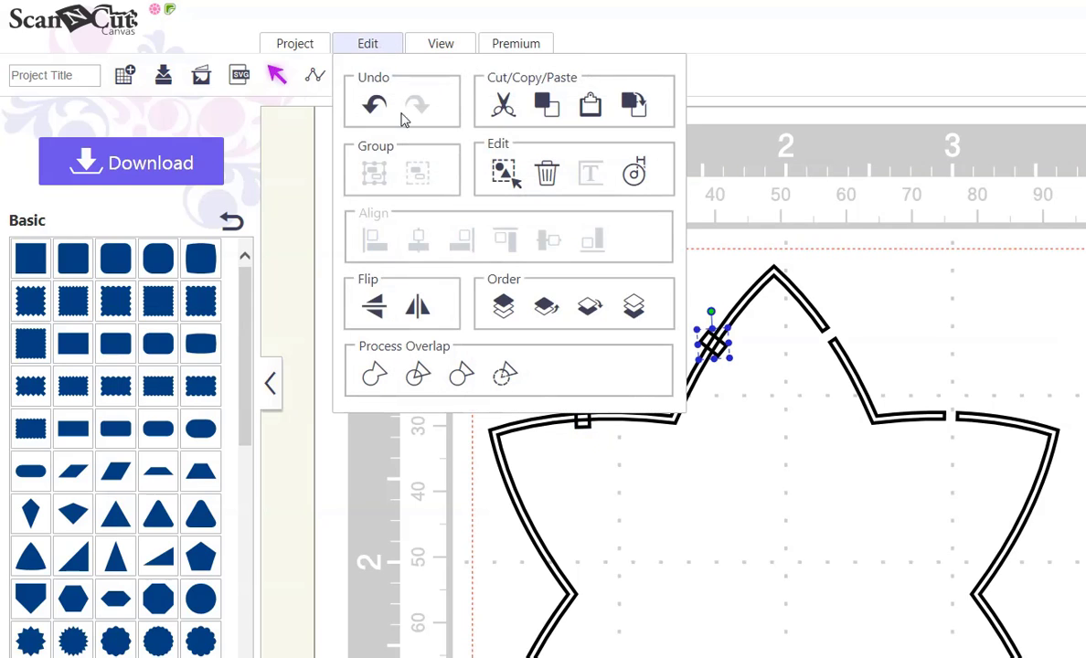
pyautogui.click(503, 306)
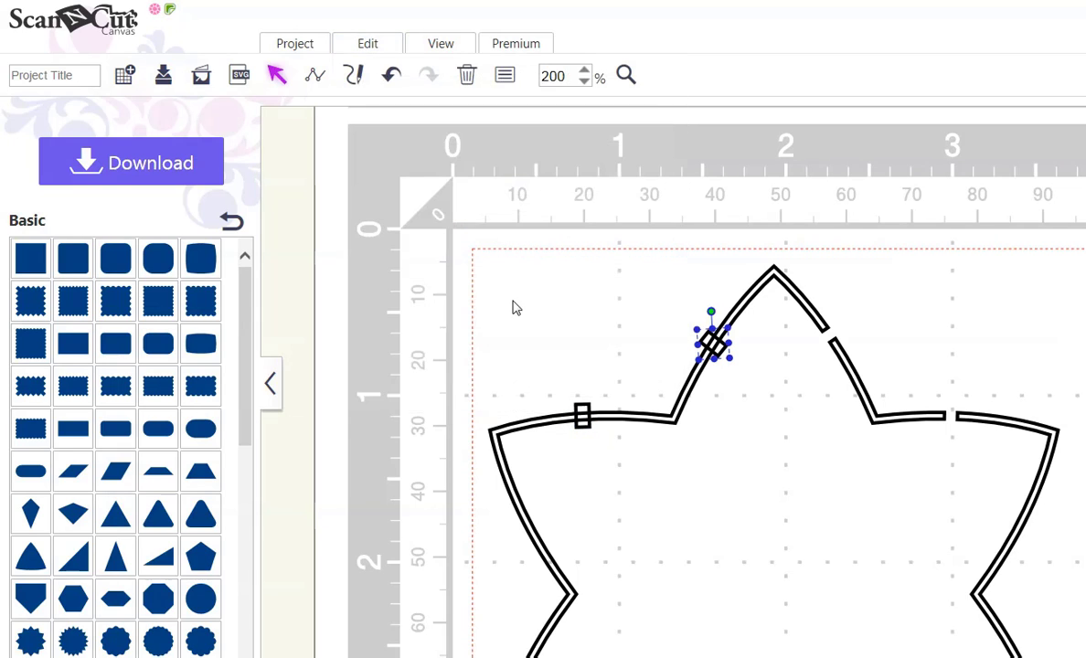
# - Subtract the two rectangles from the star's upper-left outline with Process Overlap
pyautogui.keyDown('shift'); pyautogui.click(582, 410); pyautogui.keyUp('shift')
pyautogui.click(390, 46)
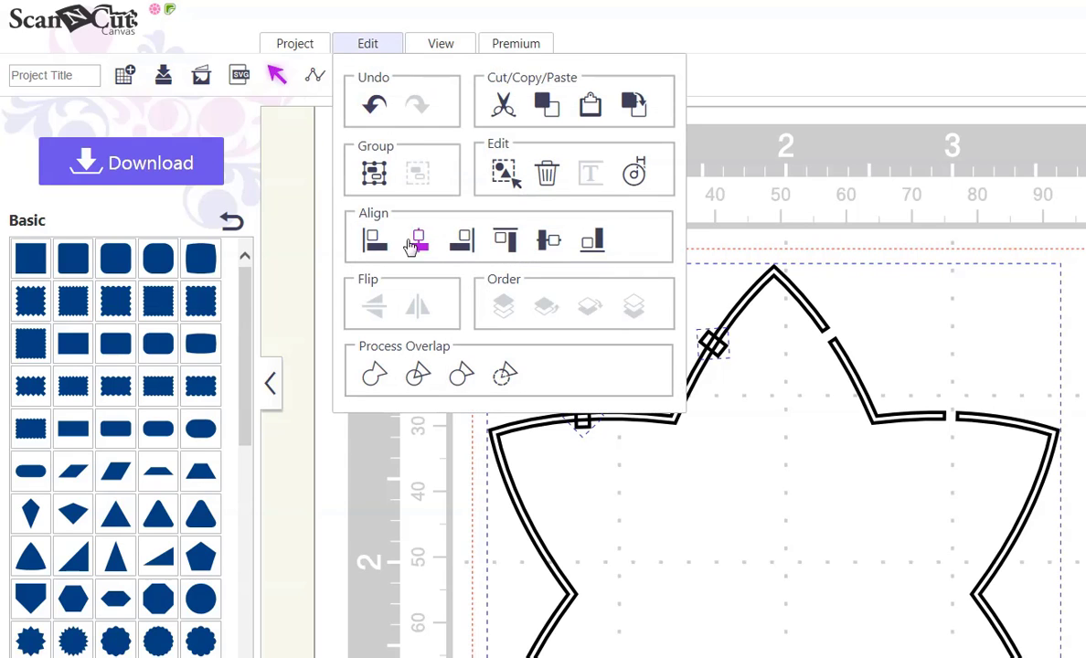
pyautogui.click(503, 380)
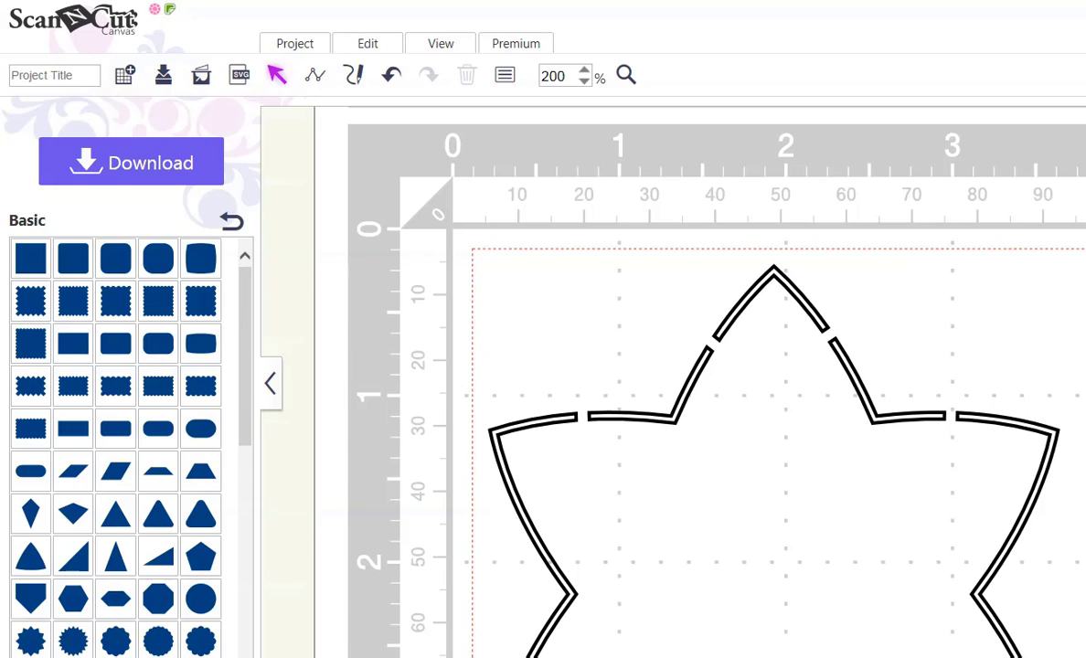
# - Scroll the canvas down to bring the rest of the star outline into view
pyautogui.scroll(-10, 768, 384)
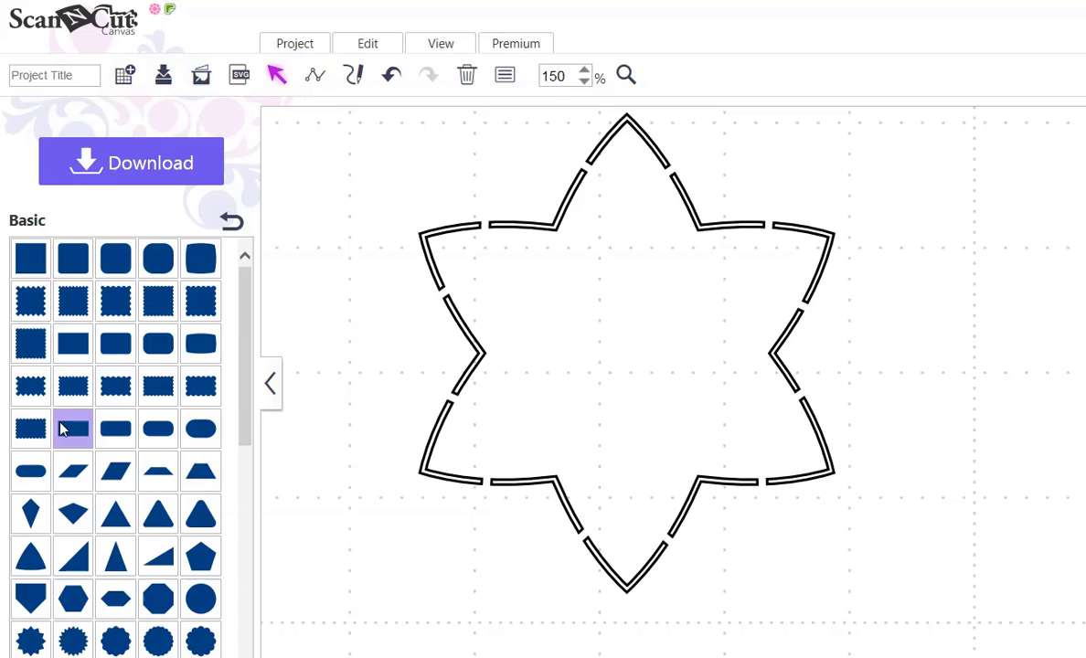
# - Add a rounded square sized around the star with a margin at 100% zoom, and select both shapes
pyautogui.click(121, 266)
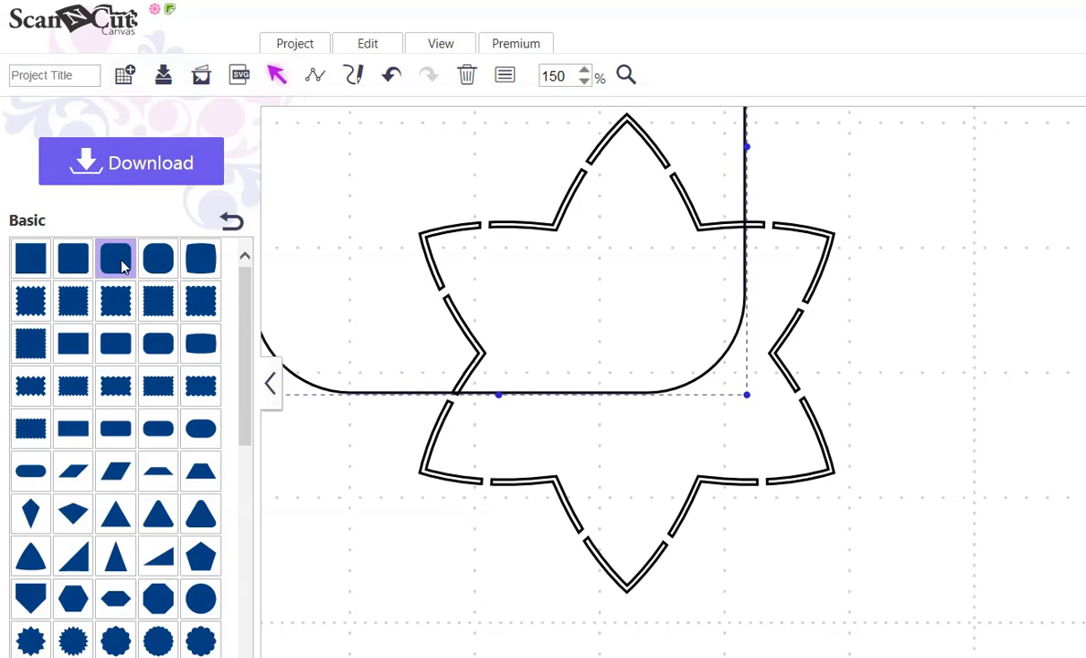
pyautogui.moveTo(706, 282); pyautogui.dragTo(838, 487)
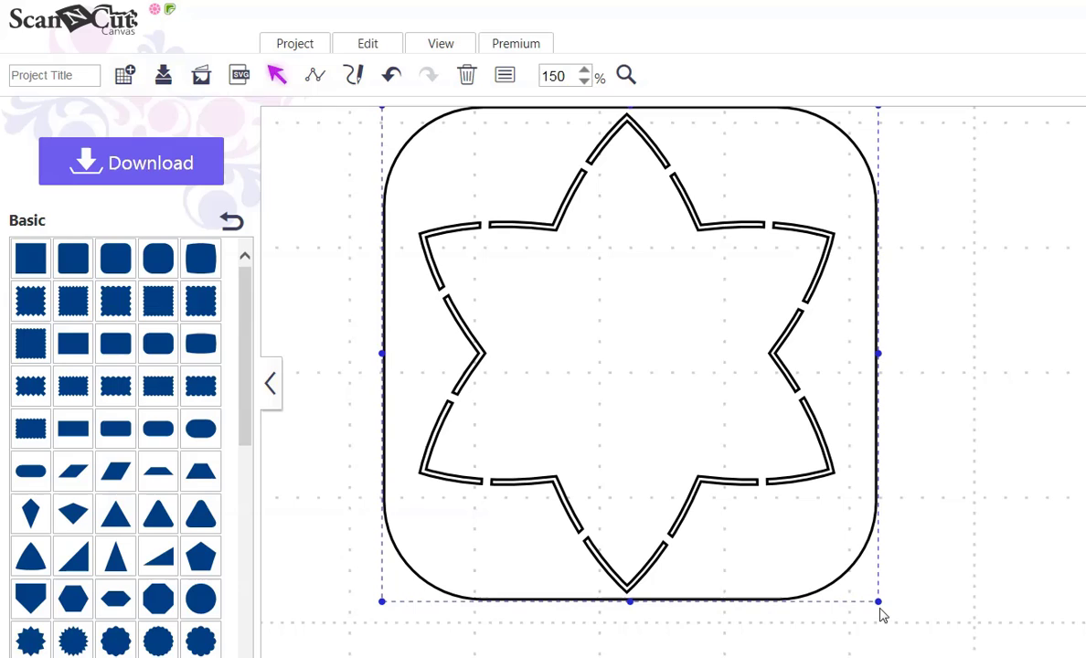
pyautogui.moveTo(878, 600); pyautogui.dragTo(908, 644)
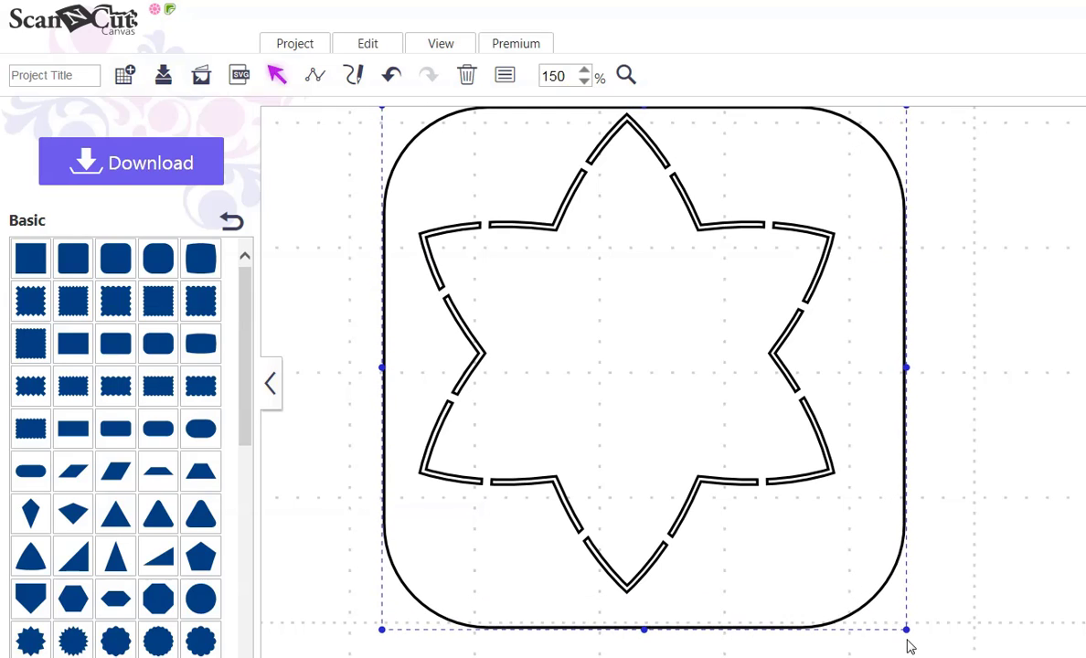
pyautogui.moveTo(866, 340); pyautogui.dragTo(855, 351)
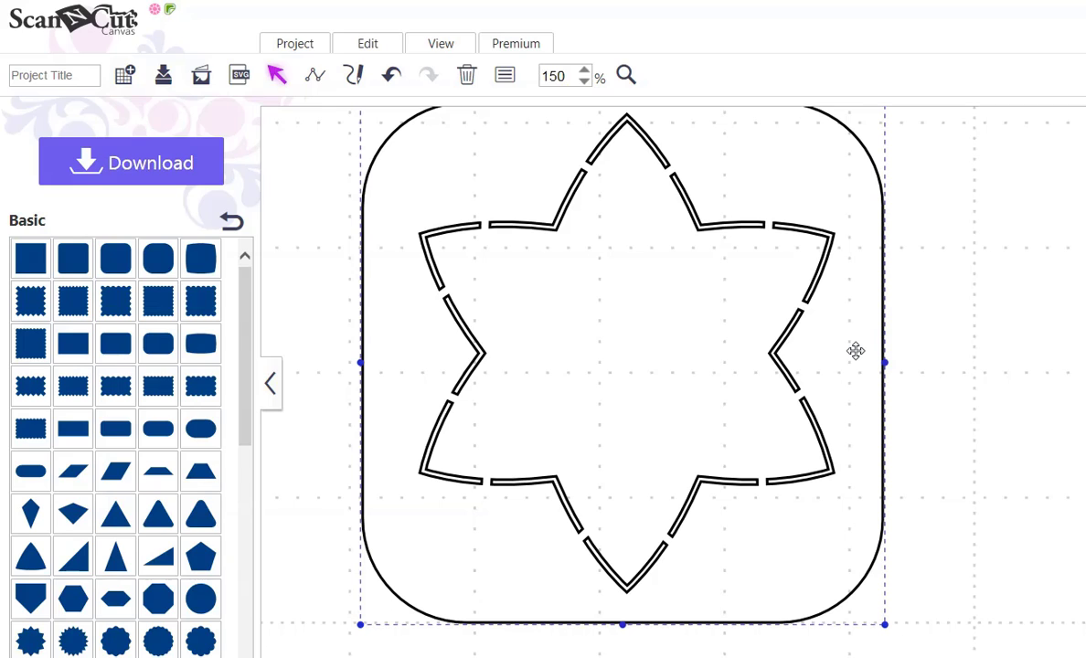
pyautogui.click(584, 81)
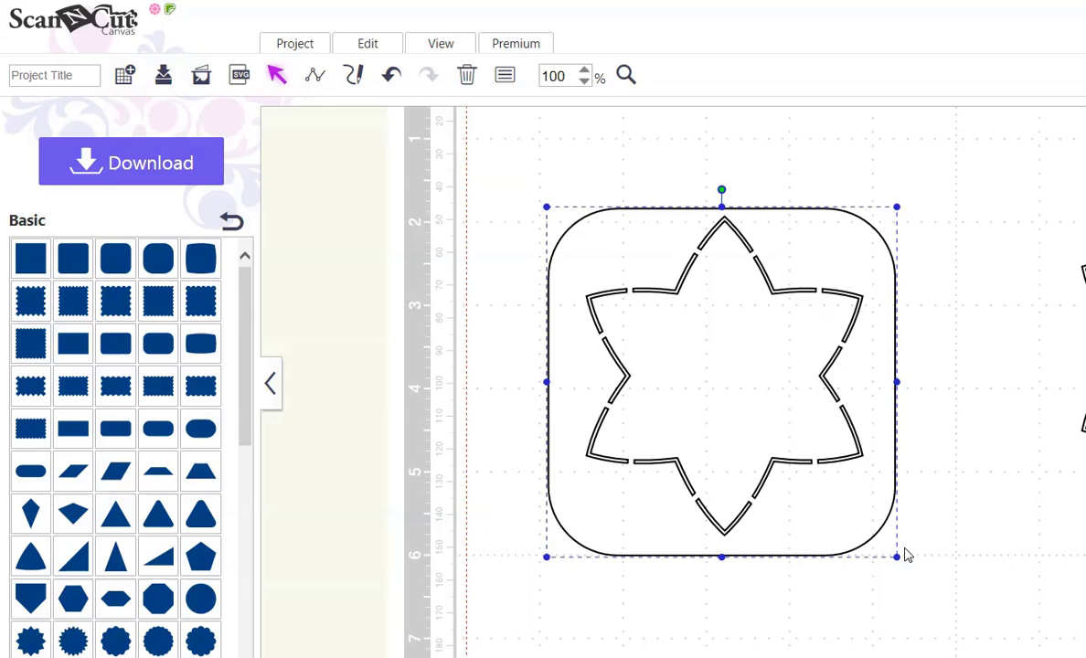
pyautogui.moveTo(896, 560); pyautogui.dragTo(904, 564)
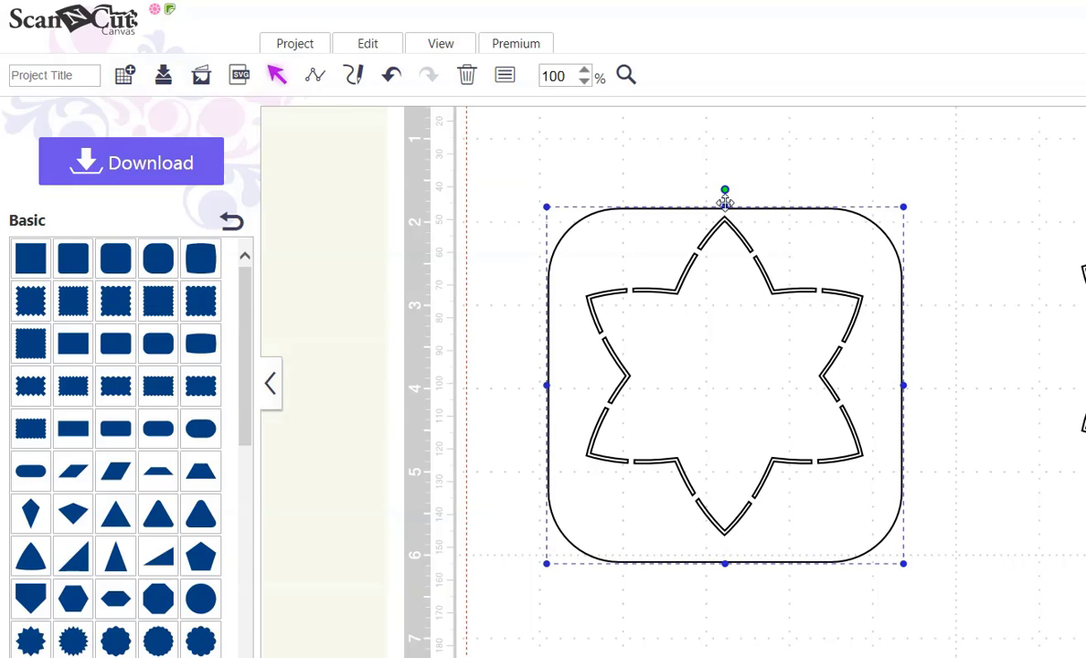
pyautogui.moveTo(725, 200); pyautogui.dragTo(728, 198)
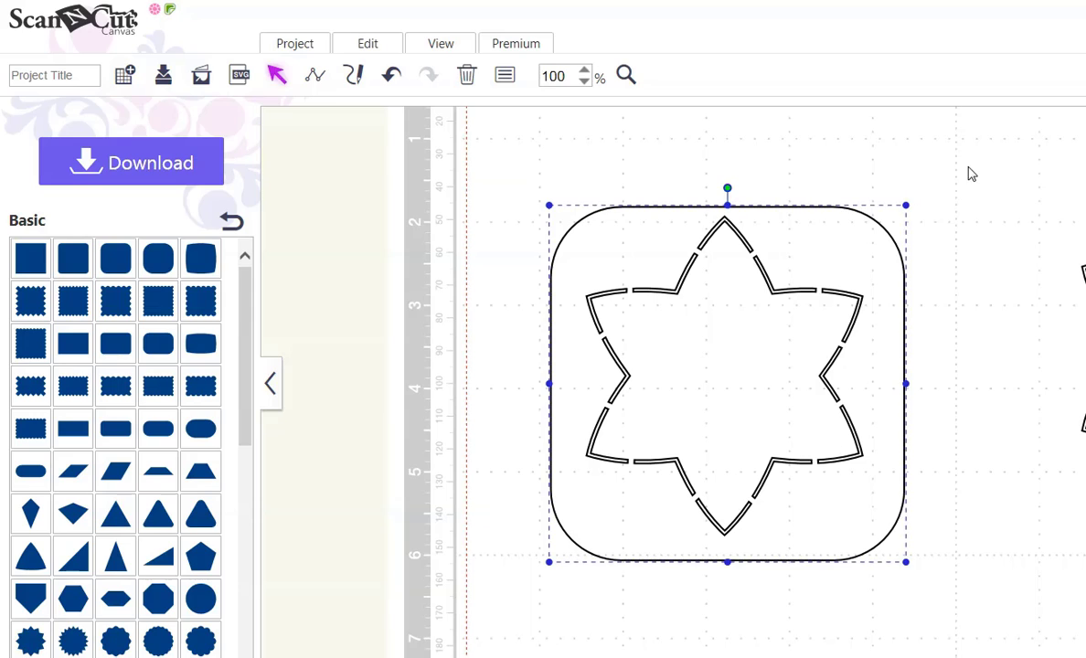
pyautogui.moveTo(976, 138); pyautogui.dragTo(502, 615)
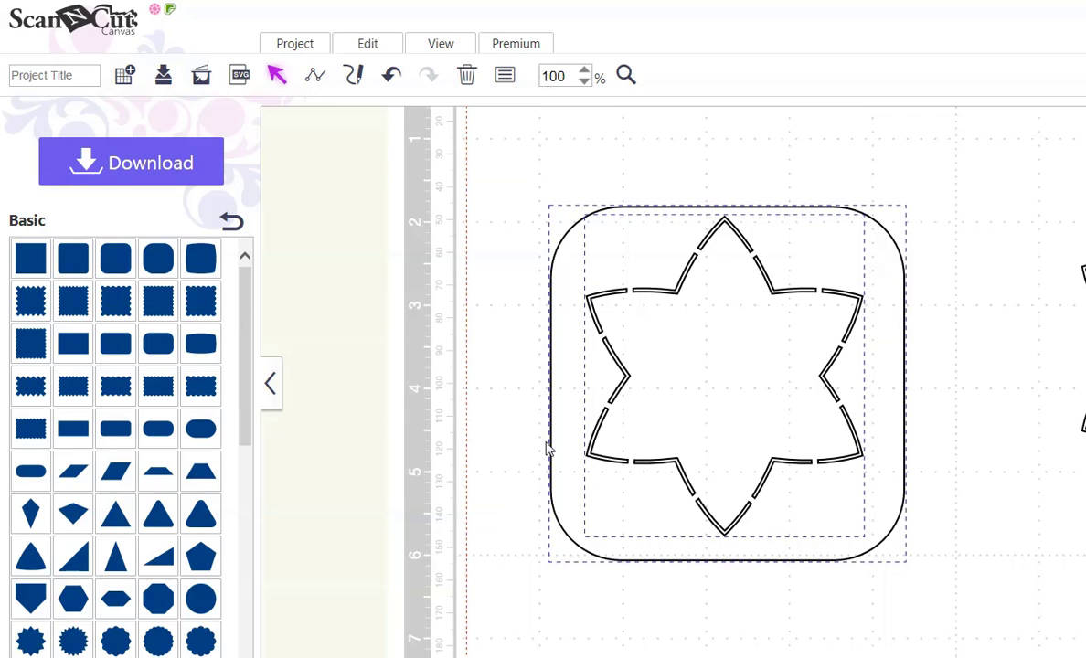
# - Align the star and frame with Edit > Align > Center, then Middle
pyautogui.click(367, 46)
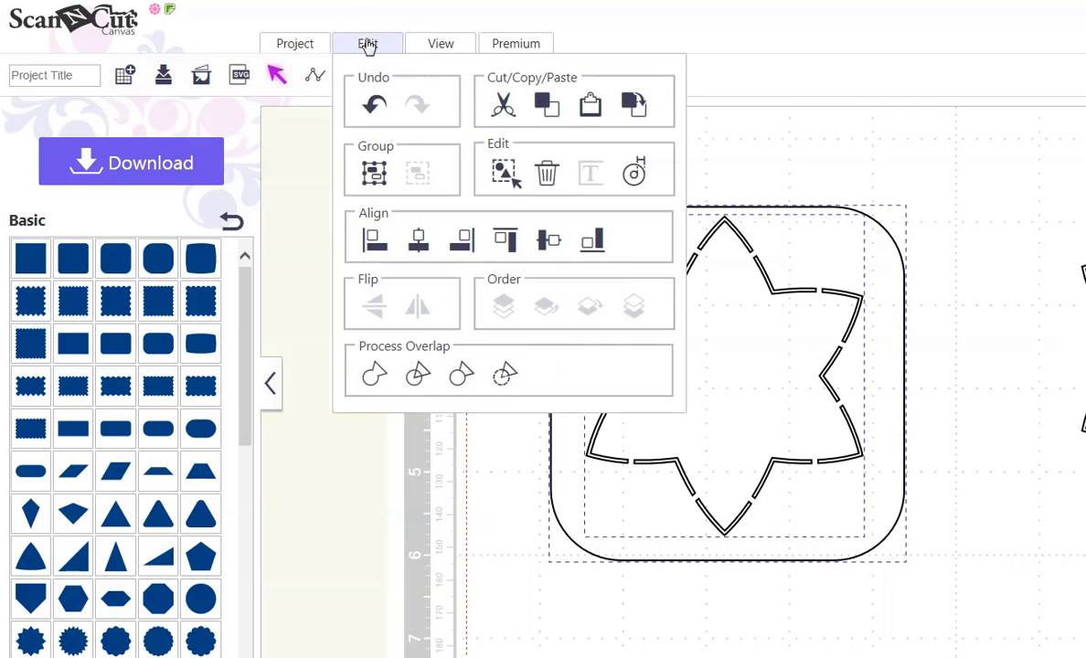
pyautogui.click(418, 245)
pyautogui.click(371, 46)
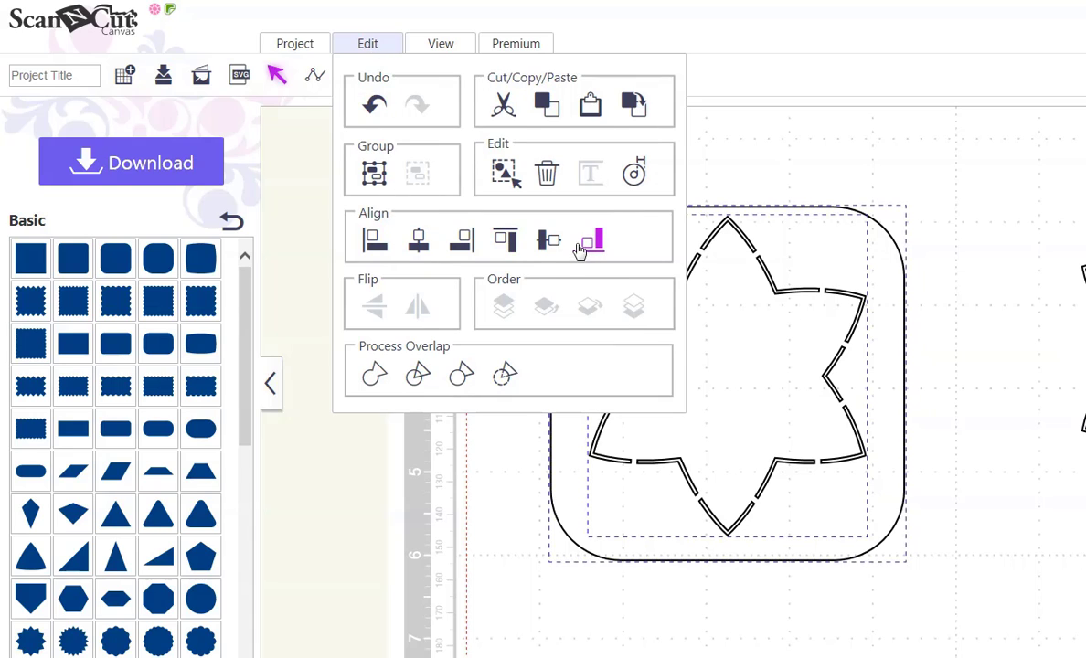
pyautogui.click(550, 242)
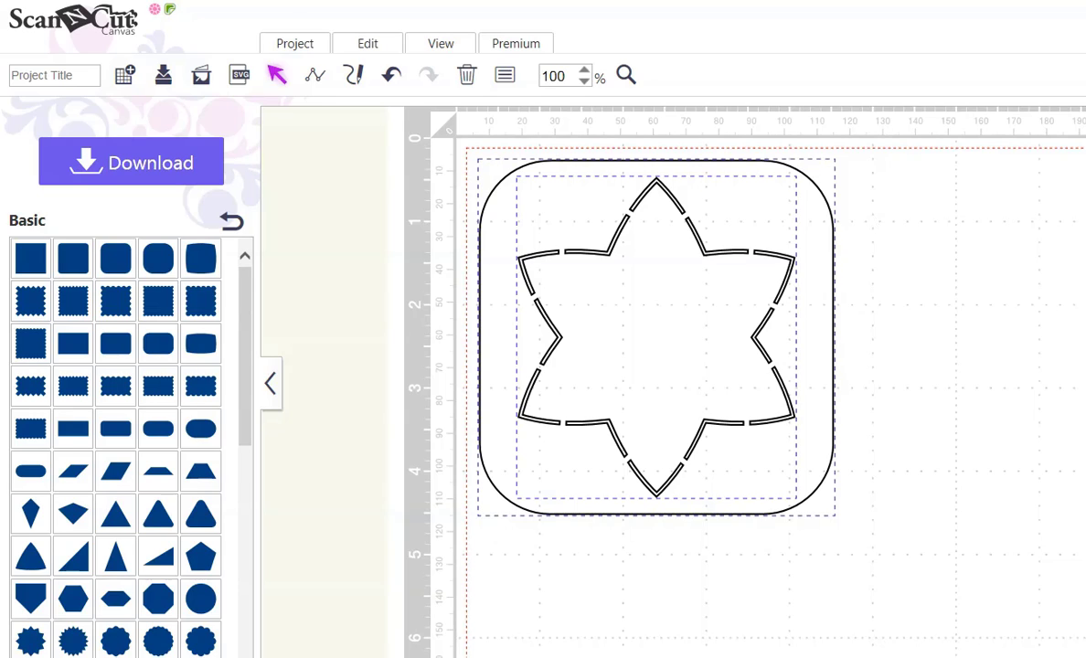
# - Open the Download window offering Untitled.fcm (4.0KB)
pyautogui.click(153, 167)
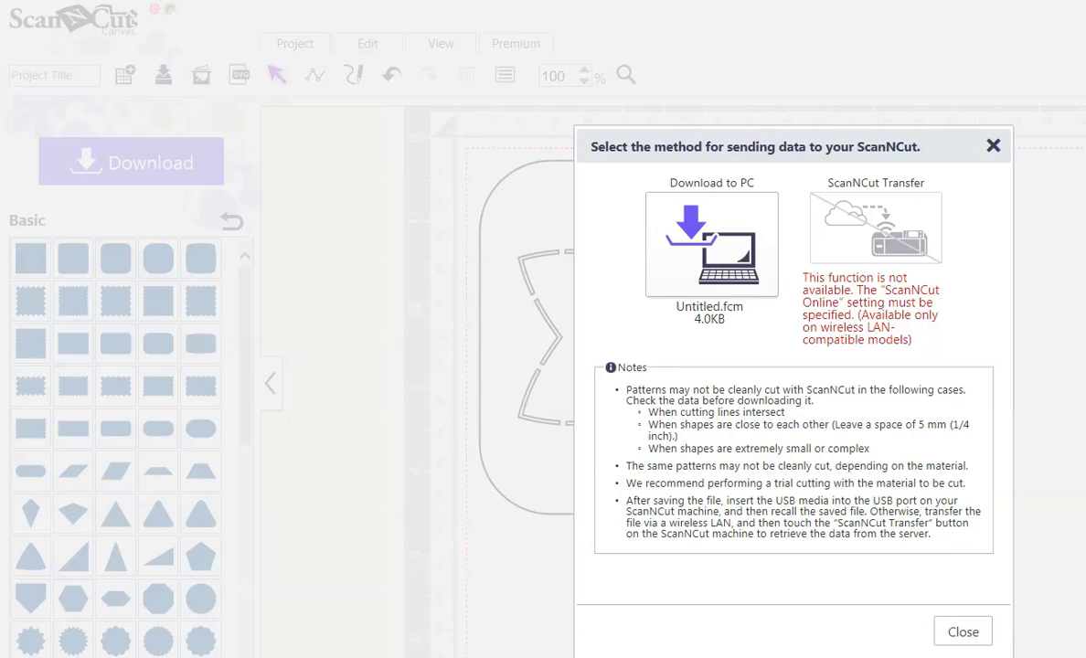
# - Save the design to the PC as 'Star Stencil' FCM and close the sending window
pyautogui.click(712, 242)
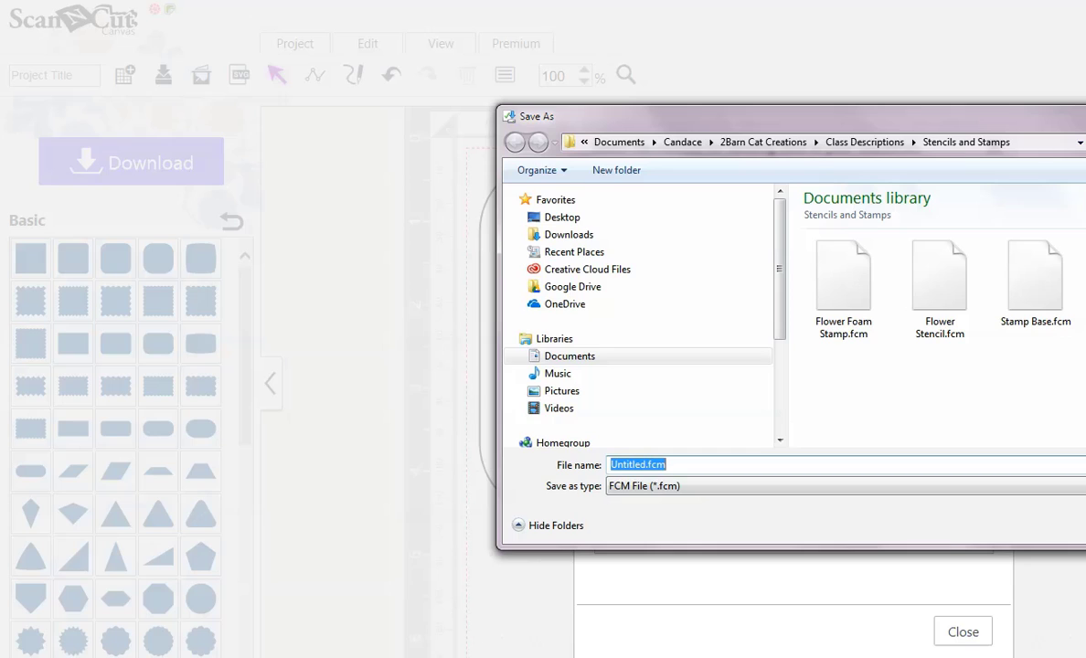
pyautogui.write('Star Stencil')
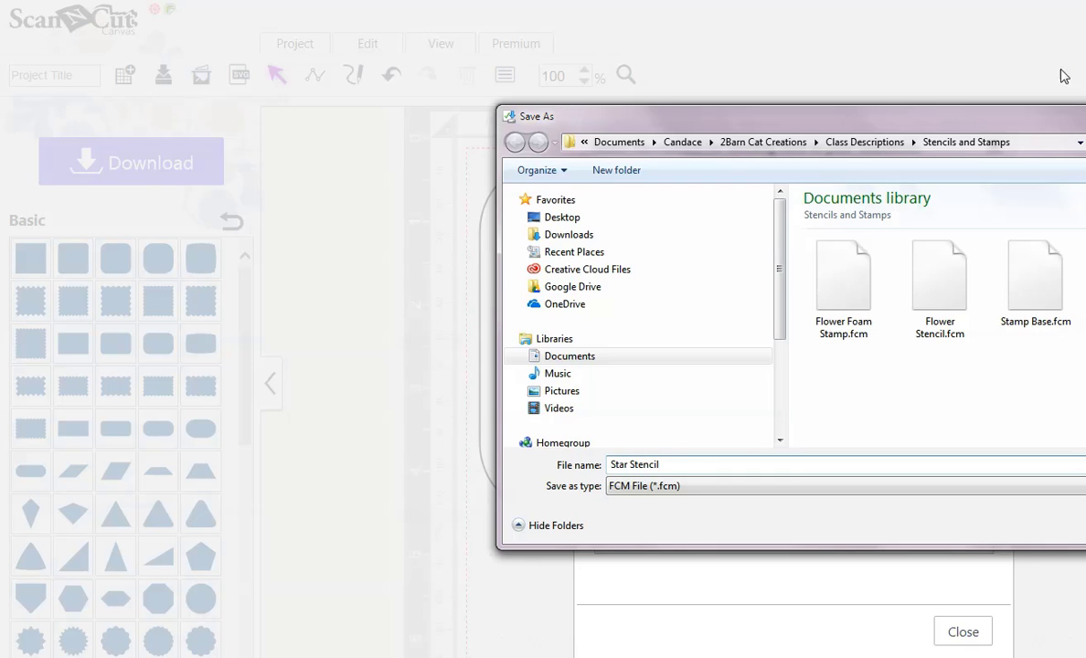
pyautogui.moveTo(1057, 116); pyautogui.dragTo(839, 83)
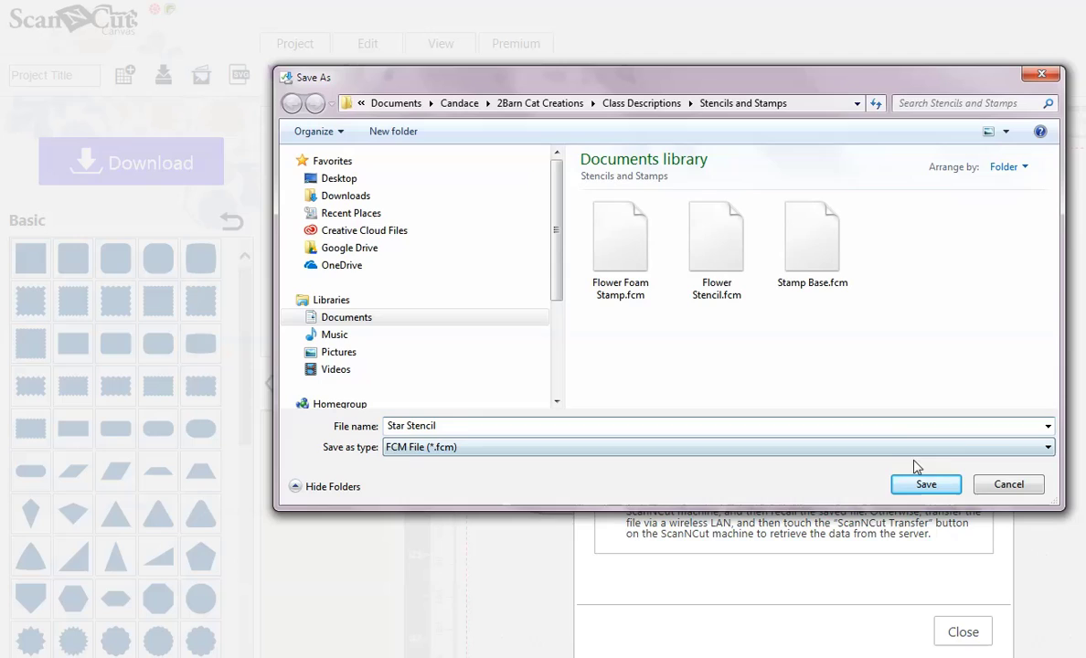
pyautogui.click(926, 483)
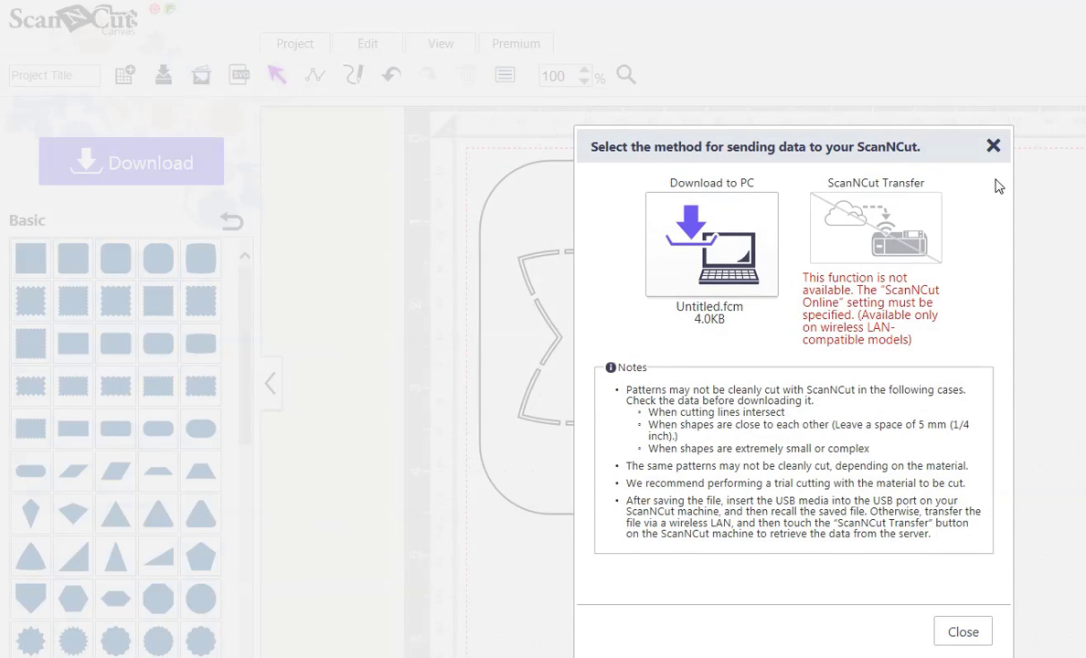
pyautogui.click(993, 146)
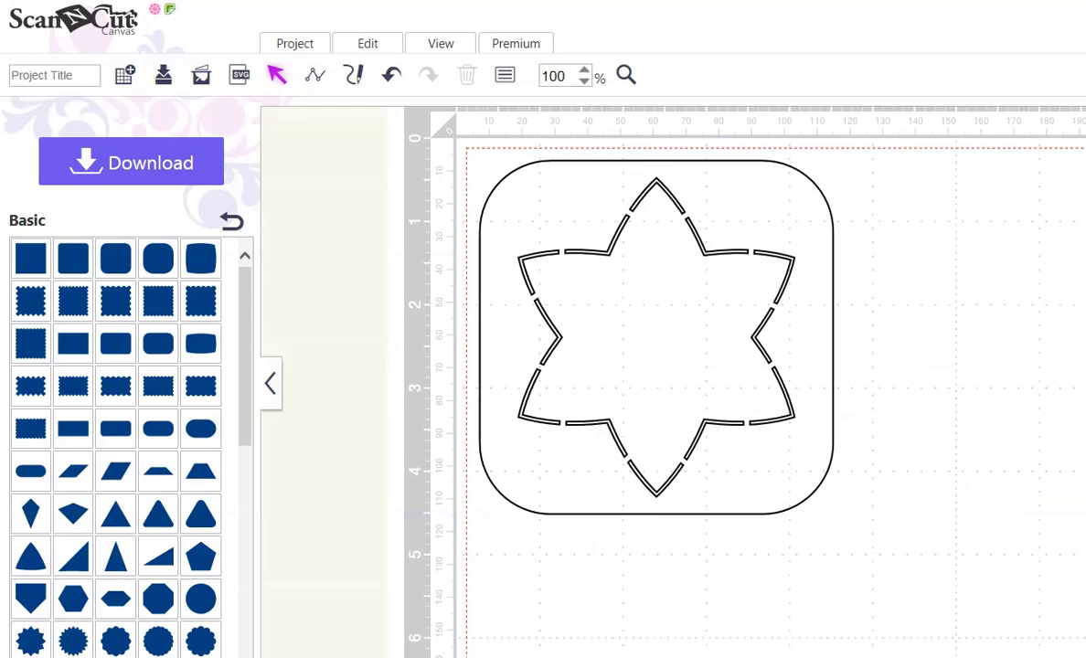